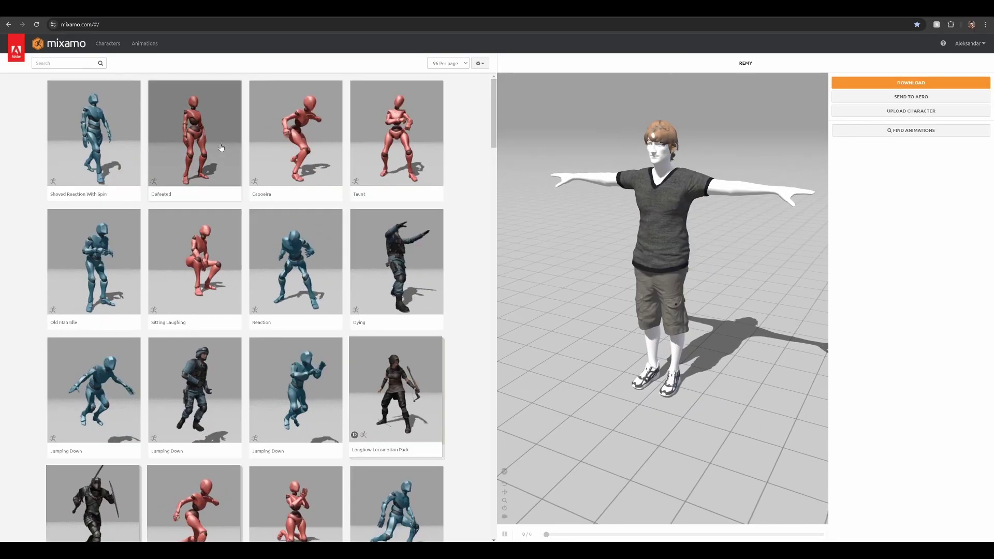
Choose the Mannequin from the character library as the active character.
{"action": "left_click", "coordinate": [108, 44]}
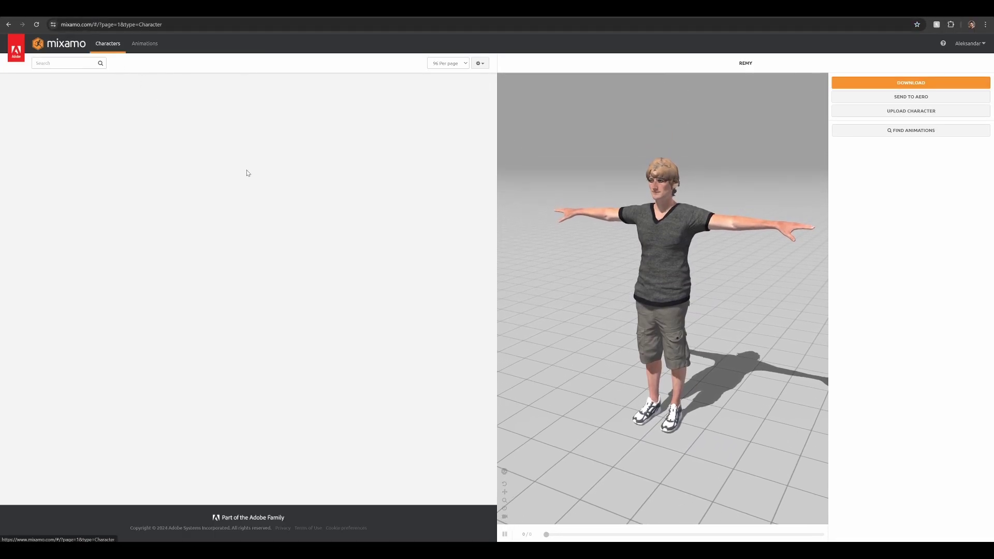
{"action": "scroll", "coordinate": [296, 206], "scroll_direction": "down", "scroll_amount": 5}
{"action": "left_click", "coordinate": [397, 336]}
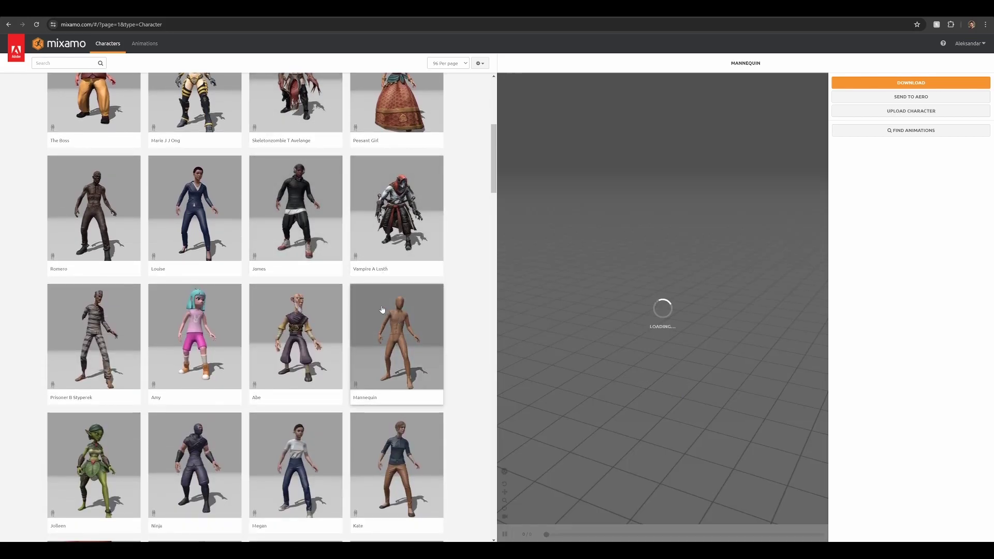
Search the animation library for "fight".
{"action": "left_click", "coordinate": [146, 44]}
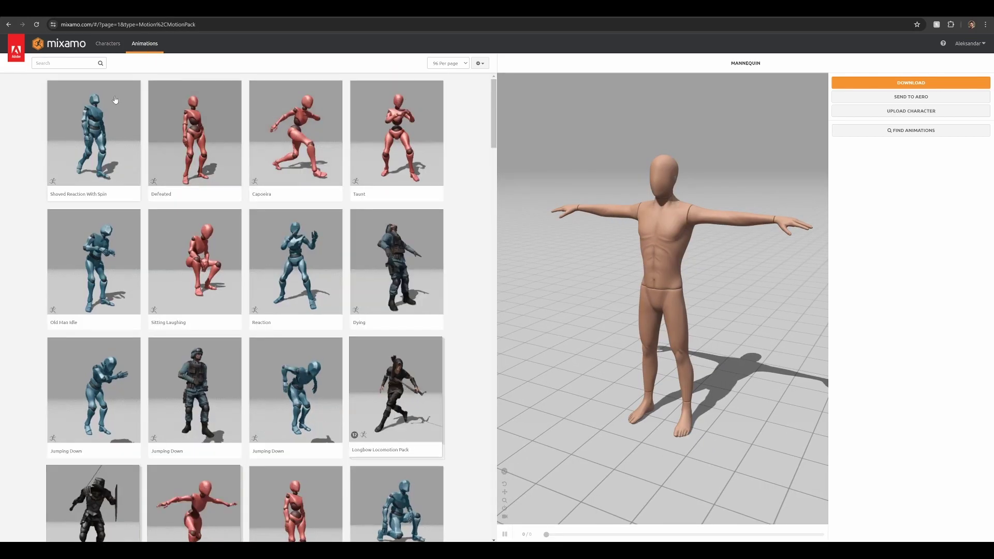
{"action": "left_click", "coordinate": [62, 63]}
{"action": "type", "text": "figh"}
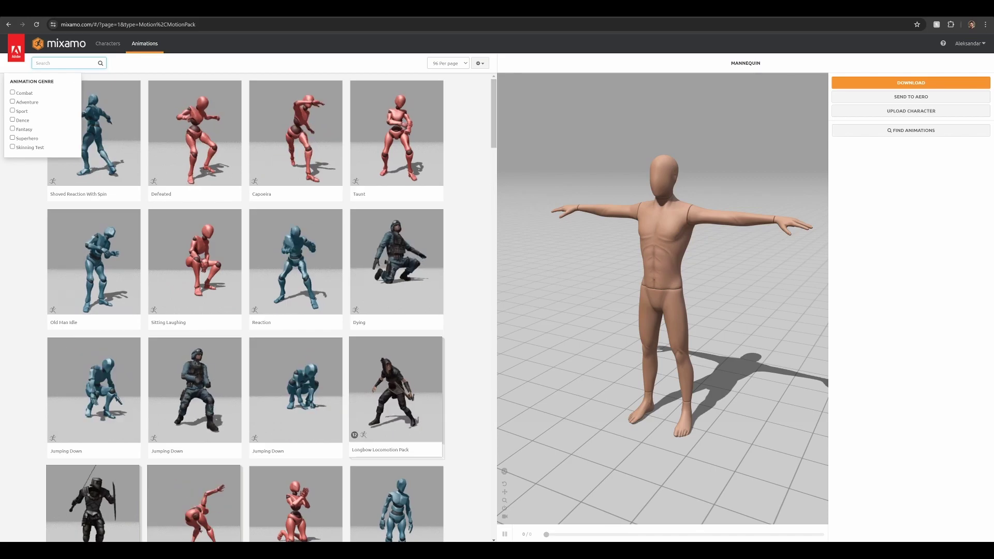
{"action": "type", "text": "t"}
{"action": "key", "text": "Return"}
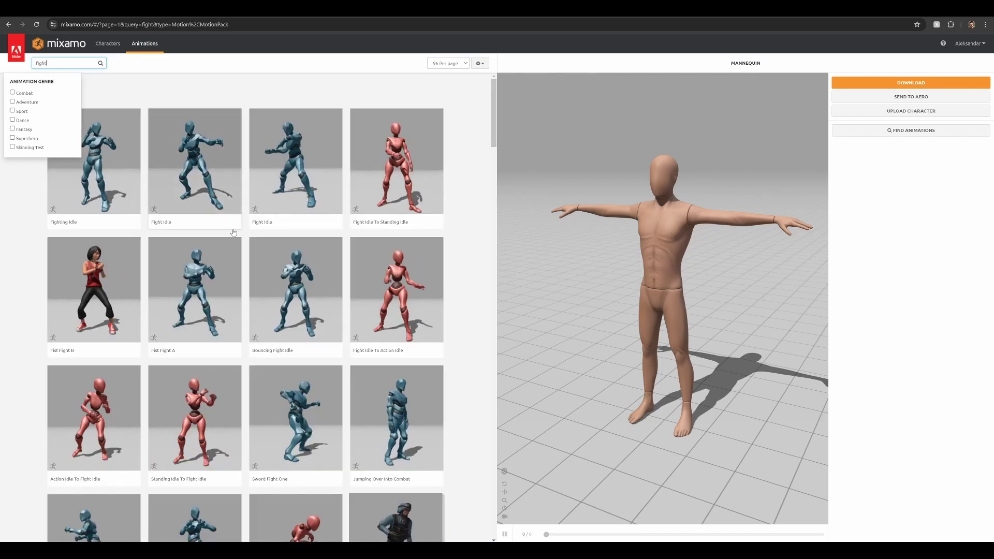
Apply the Fist Fight A animation to the mannequin and download it as FBX Binary with skin, 30 frames per second and no keyframe reduction.
{"action": "left_click", "coordinate": [209, 299]}
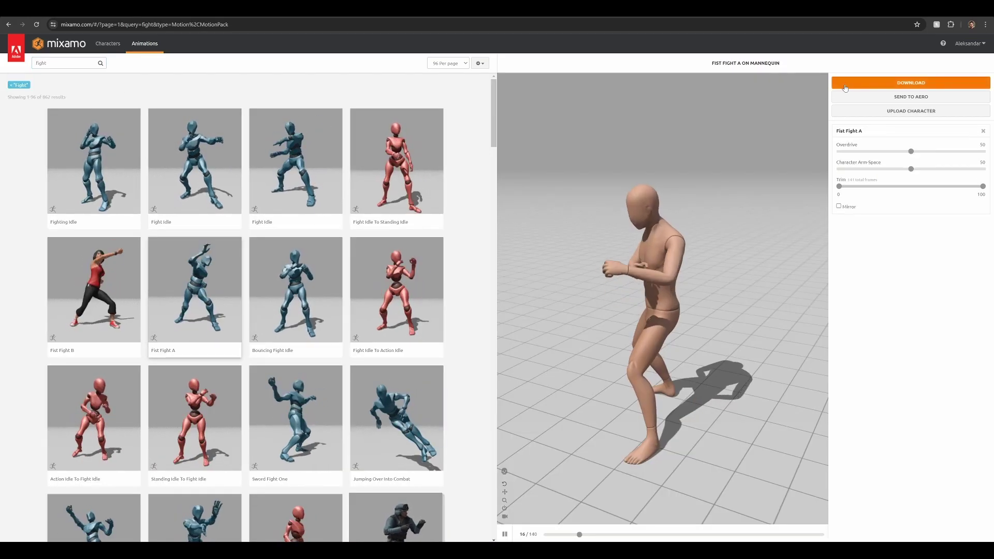
{"action": "left_click", "coordinate": [847, 87]}
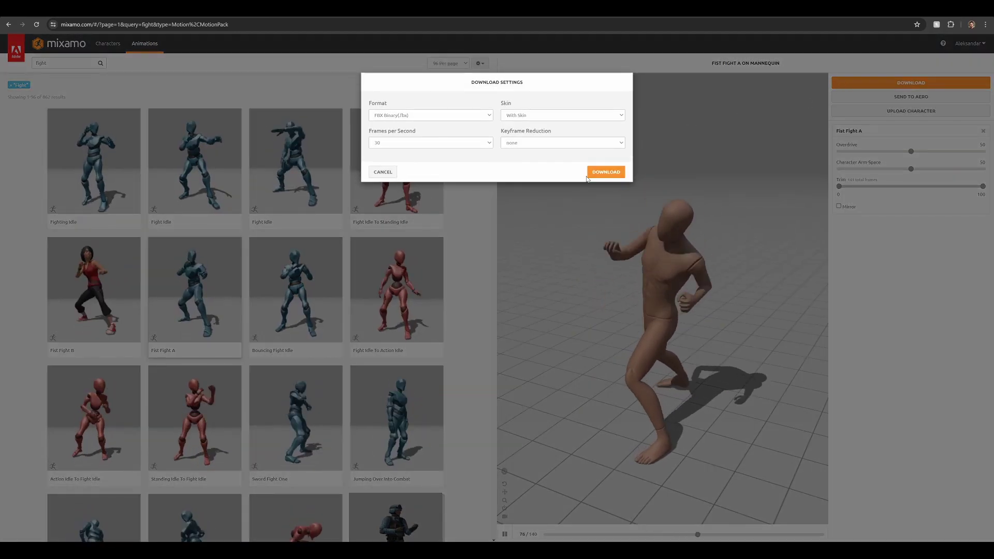
{"action": "left_click", "coordinate": [601, 170]}
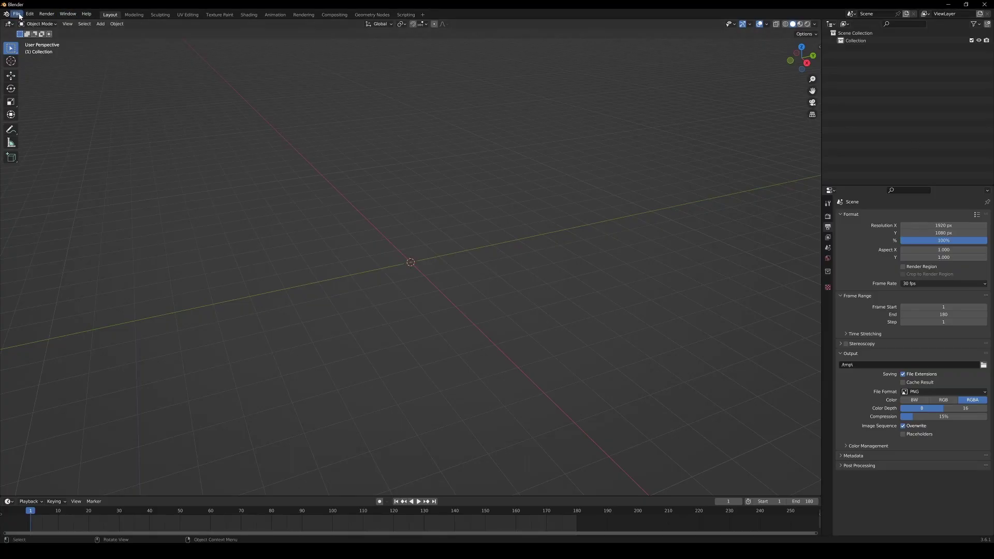
In Blender, import Fist Fight A.fbx from the Anim folder into the empty scene with the default import settings.
{"action": "left_click", "coordinate": [16, 14]}
{"action": "mouse_move", "coordinate": [51, 115]}
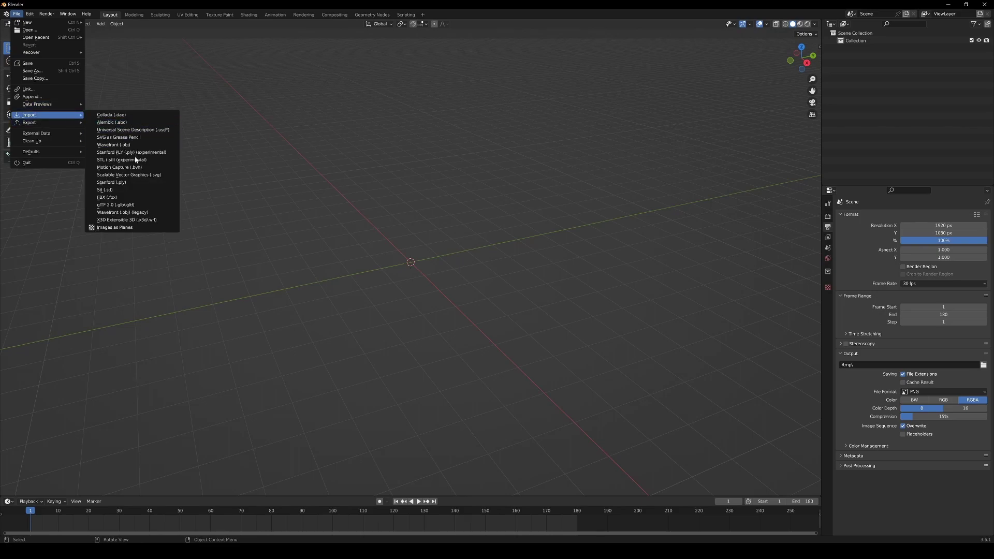
{"action": "left_click", "coordinate": [166, 199]}
{"action": "left_click", "coordinate": [336, 186]}
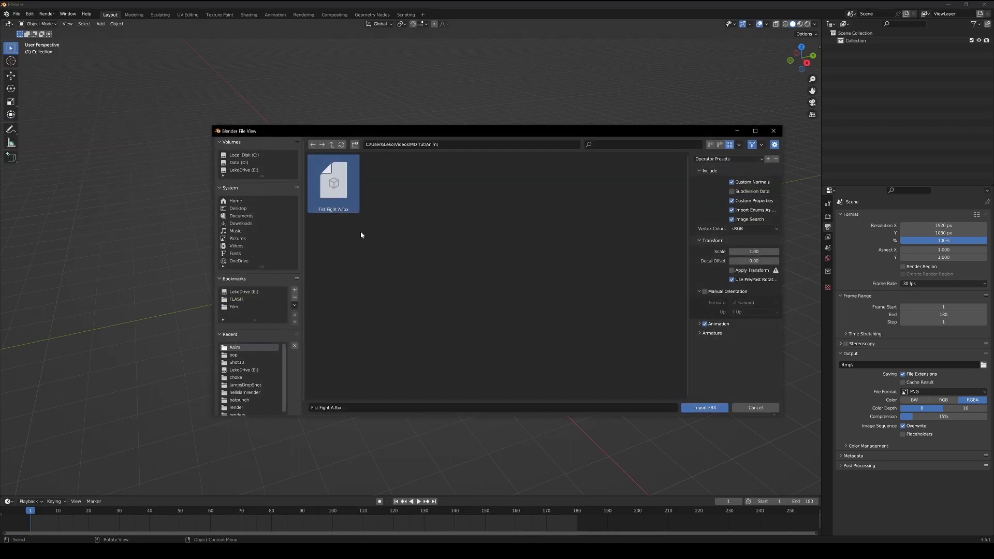
{"action": "left_click", "coordinate": [704, 408]}
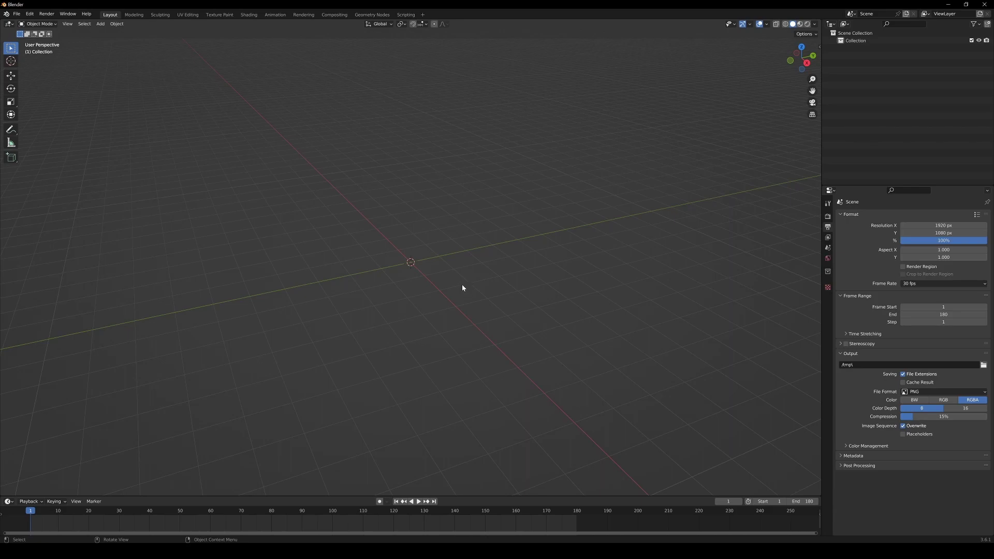
Play the imported character's fight animation and stop it near its last keyframes.
{"action": "key", "text": "KP_Decimal"}
{"action": "middle_click_drag", "start_coordinate": [473, 249], "coordinate": [623, 222]}
{"action": "key", "text": "space"}
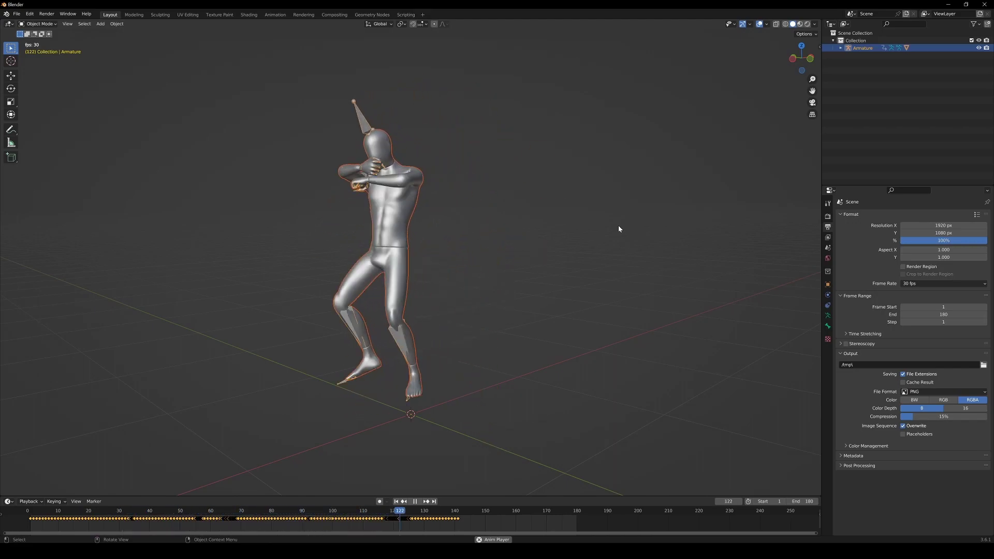
{"action": "key", "text": "space"}
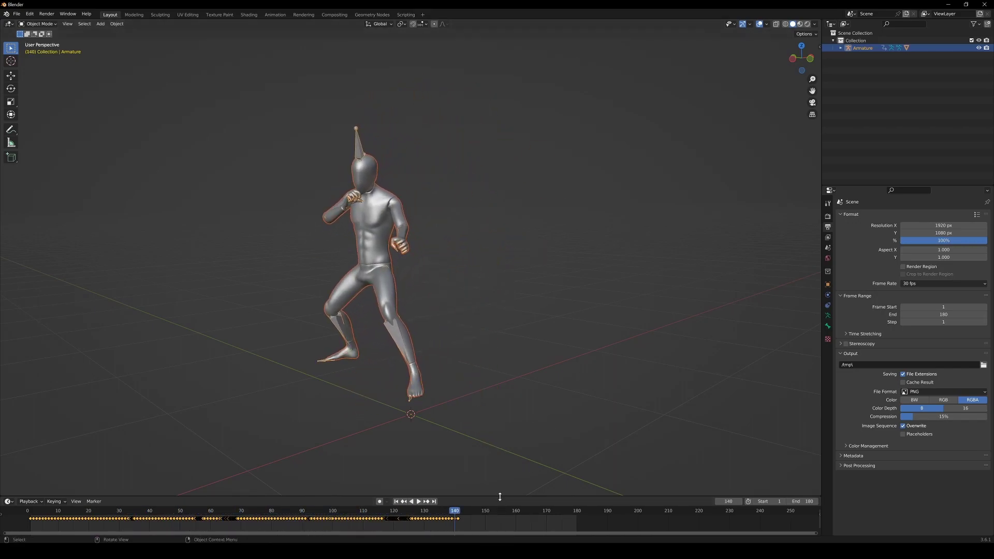
Enlarge the timeline and shift all of the armature's keyframes so the fight animation starts at frame 40.
{"action": "left_click_drag", "start_coordinate": [502, 497], "coordinate": [502, 396]}
{"action": "left_click", "coordinate": [479, 441]}
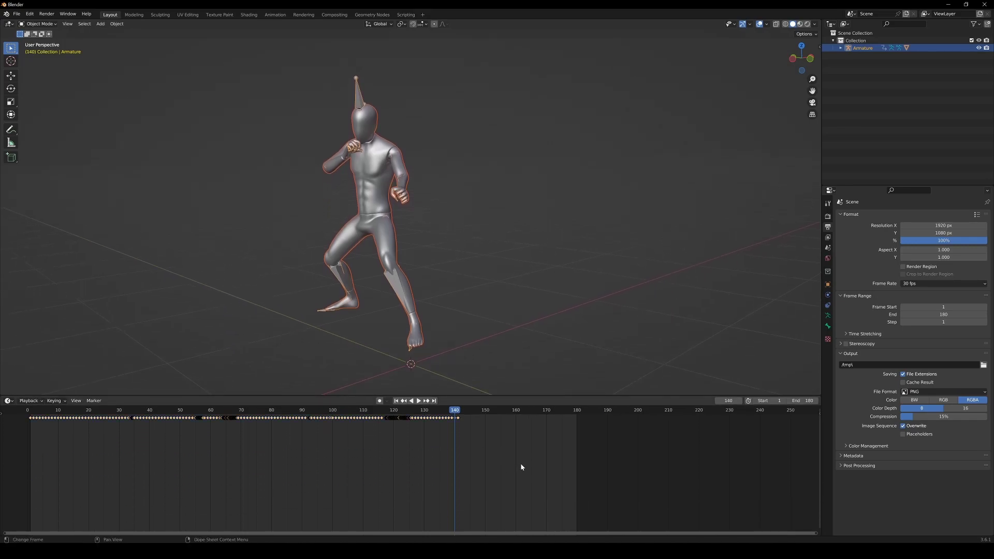
{"action": "left_click_drag", "start_coordinate": [521, 467], "coordinate": [30, 414]}
{"action": "key", "text": "g"}
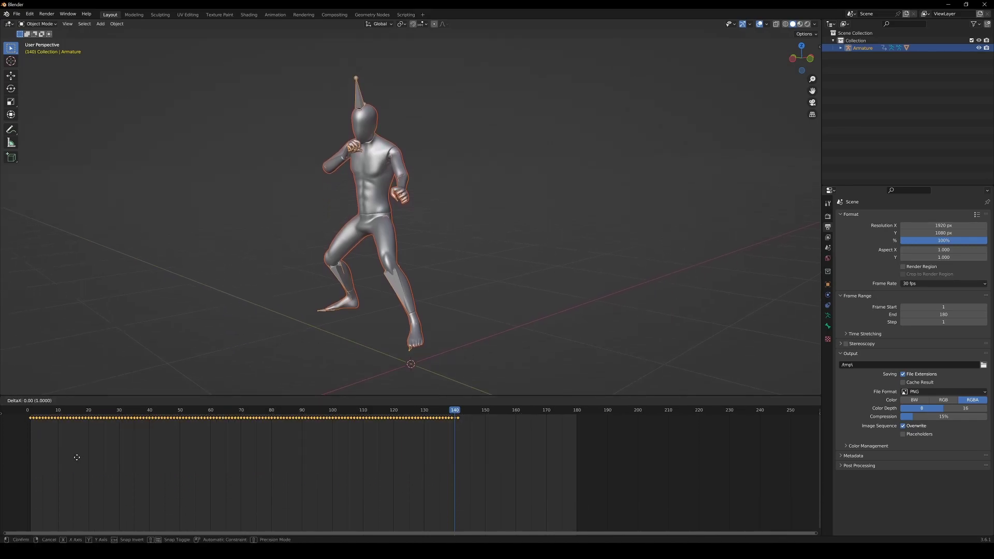
{"action": "left_click", "coordinate": [195, 466]}
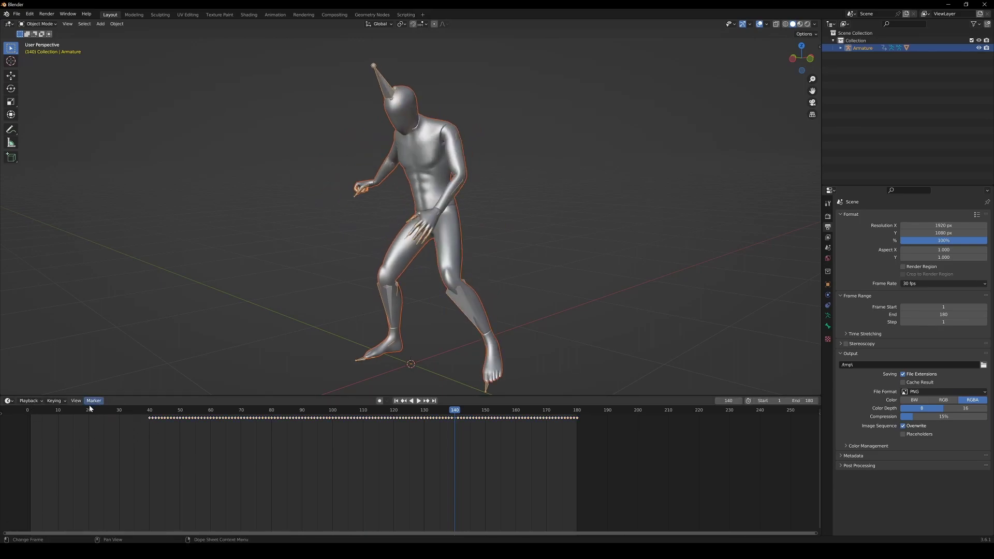
Go to frame 1 and switch the armature to Pose Mode.
{"action": "left_click_drag", "start_coordinate": [458, 412], "coordinate": [31, 412]}
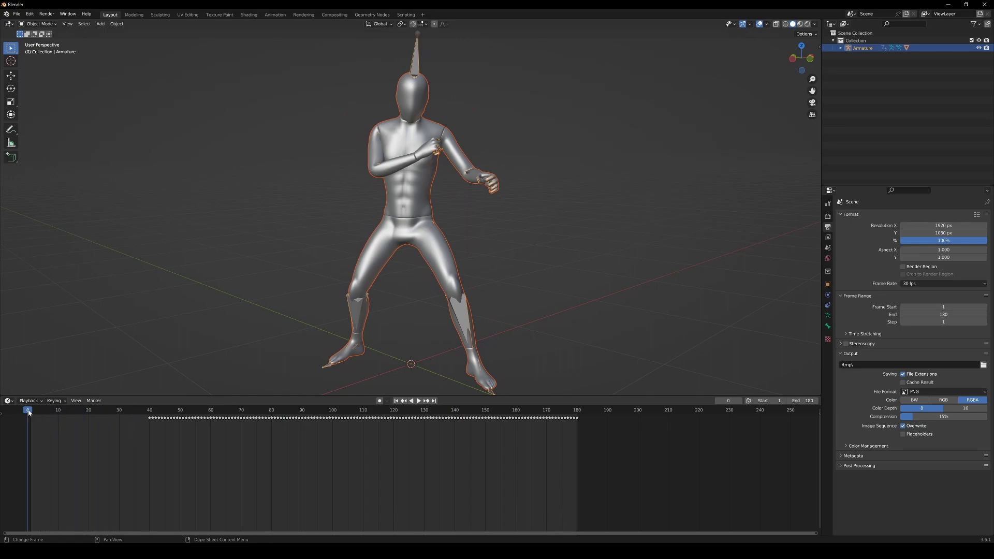
{"action": "scroll", "coordinate": [448, 99], "scroll_direction": "down", "scroll_amount": 3}
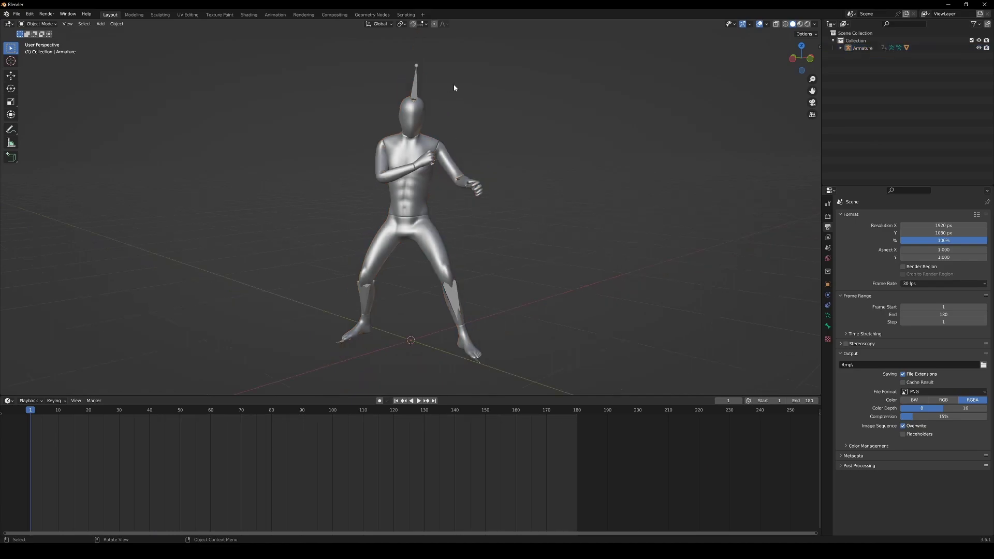
{"action": "left_click", "coordinate": [37, 24]}
{"action": "left_click", "coordinate": [35, 48]}
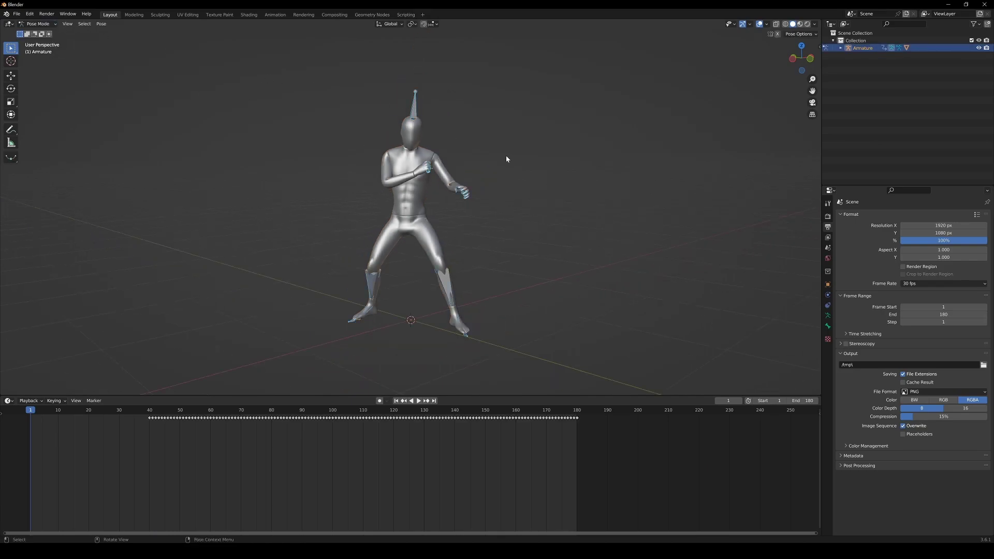
Clear the rotation and location of all bones and insert a Location & Rotation keyframe for this rest pose at frame 1.
{"action": "key", "text": "alt+r"}
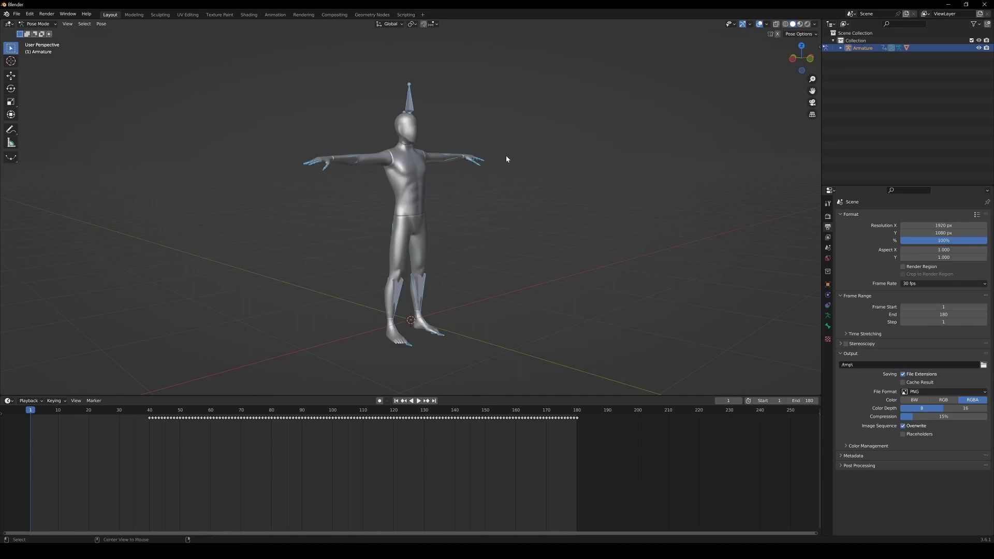
{"action": "key", "text": "alt+g"}
{"action": "key", "text": "i"}
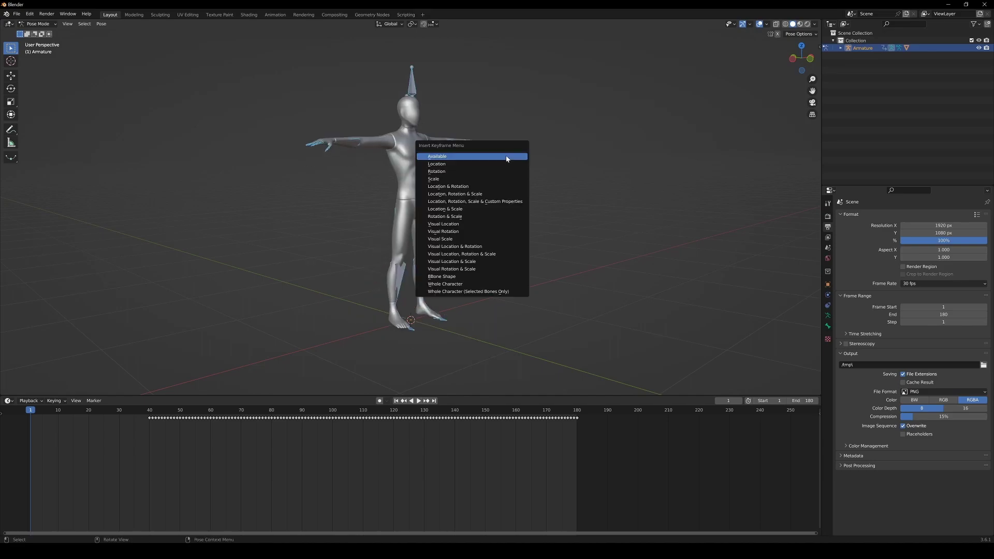
{"action": "left_click", "coordinate": [506, 187]}
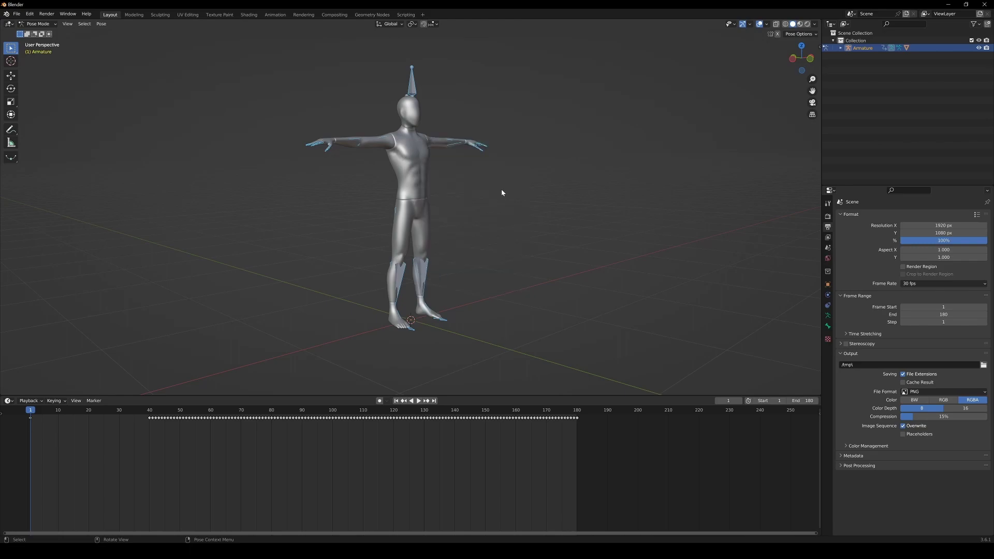
Return the armature to Object Mode and deselect it.
{"action": "left_click", "coordinate": [32, 24]}
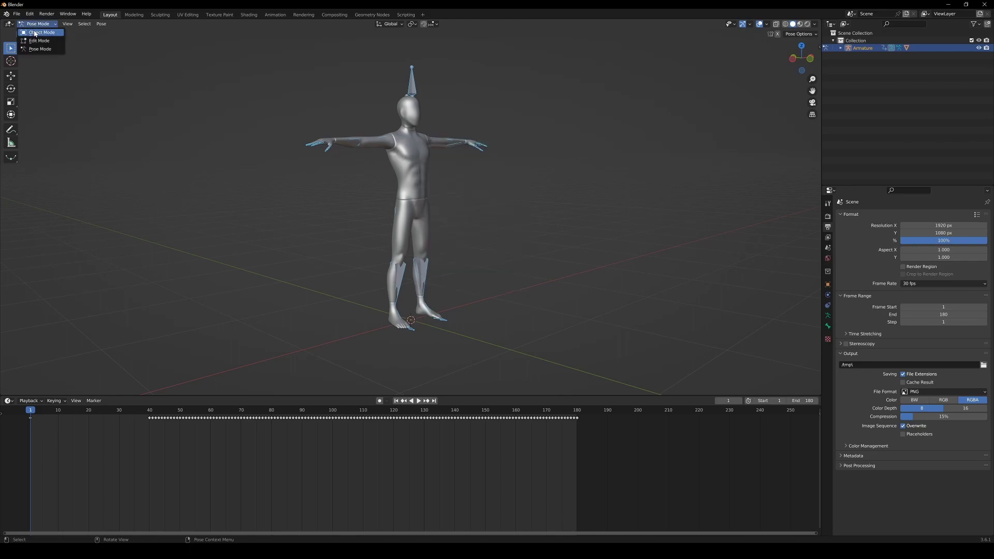
{"action": "left_click", "coordinate": [35, 33]}
{"action": "left_click", "coordinate": [527, 160]}
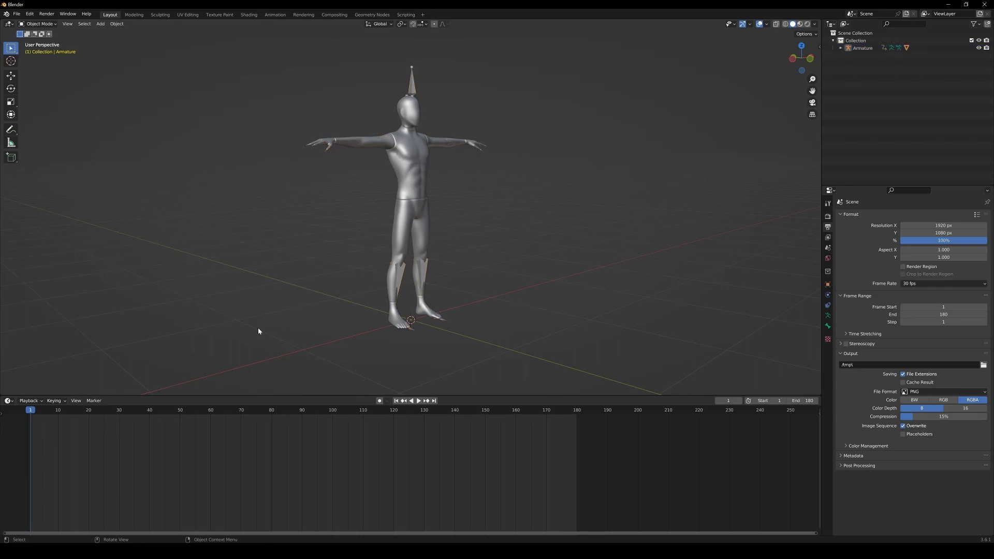
Select the armature and play through the timeline to check the transition from the T-pose into the fight animation.
{"action": "left_click", "coordinate": [408, 98]}
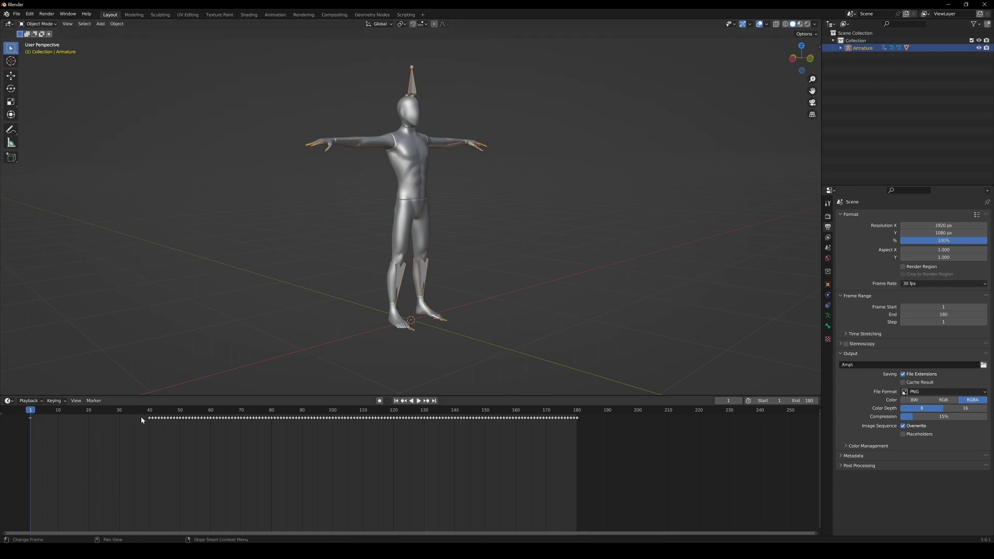
{"action": "key", "text": "space"}
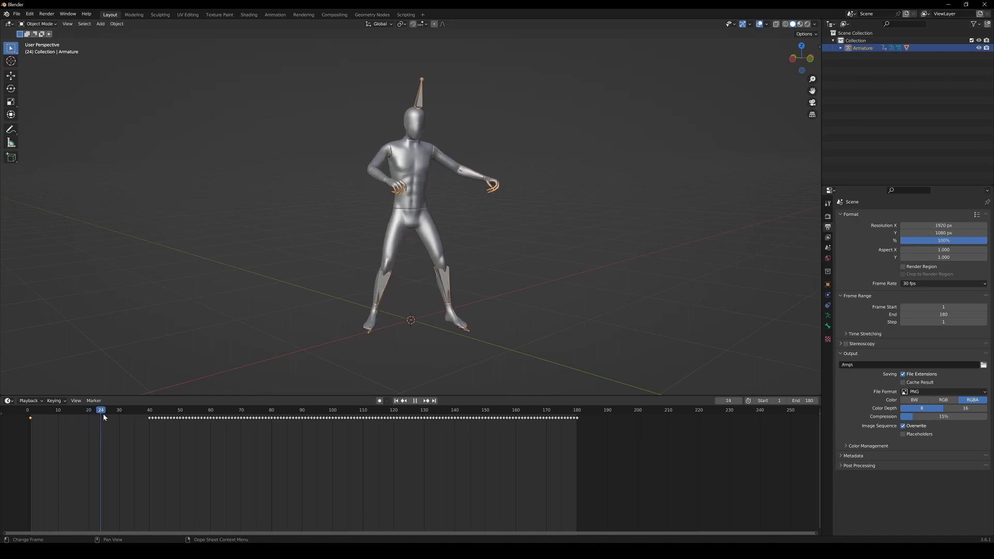
{"action": "left_click_drag", "start_coordinate": [137, 417], "coordinate": [564, 435]}
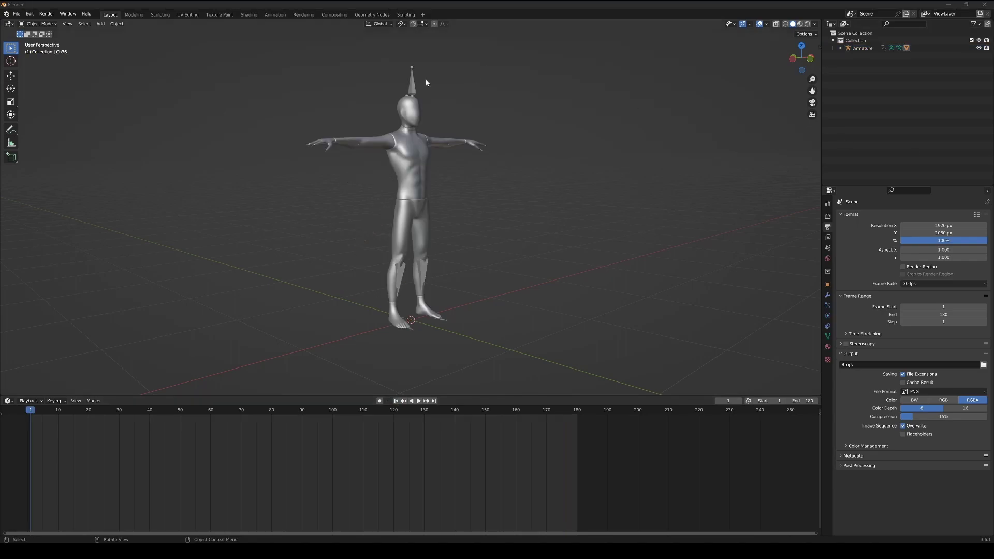
Apply the rotation transform to the armature and to the character's body mesh.
{"action": "left_click", "coordinate": [413, 87]}
{"action": "key", "text": "ctrl+a"}
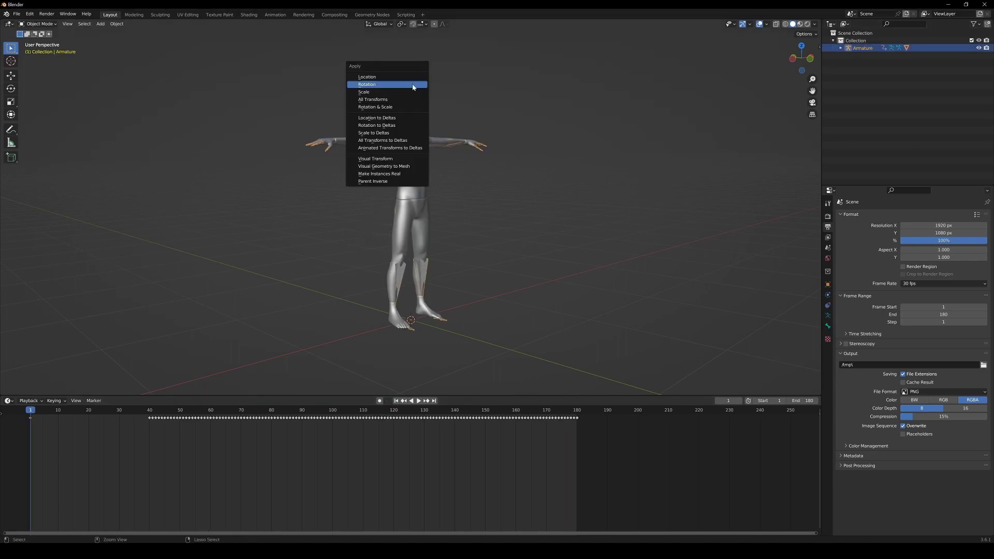
{"action": "left_click", "coordinate": [410, 87]}
{"action": "left_click", "coordinate": [412, 114]}
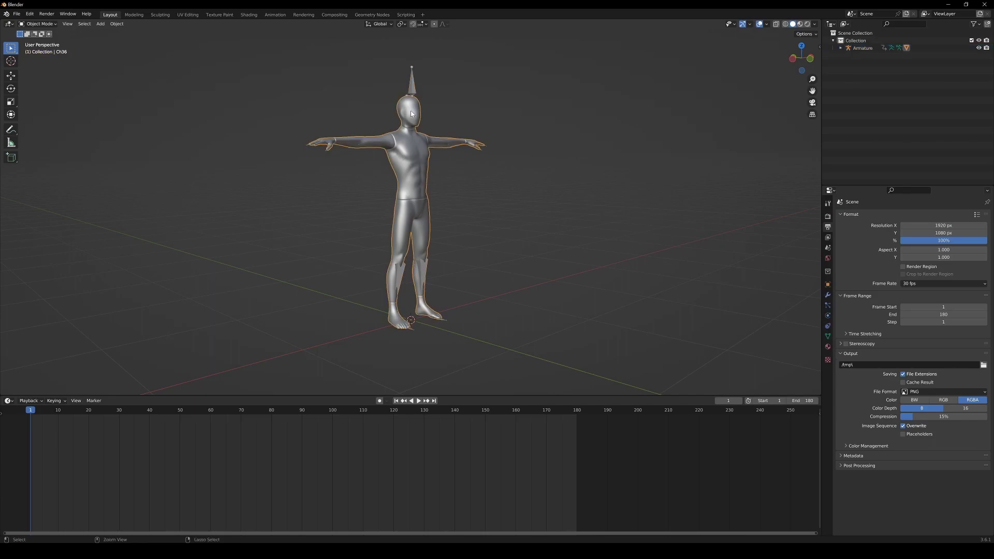
{"action": "key", "text": "ctrl+a"}
{"action": "left_click", "coordinate": [408, 113]}
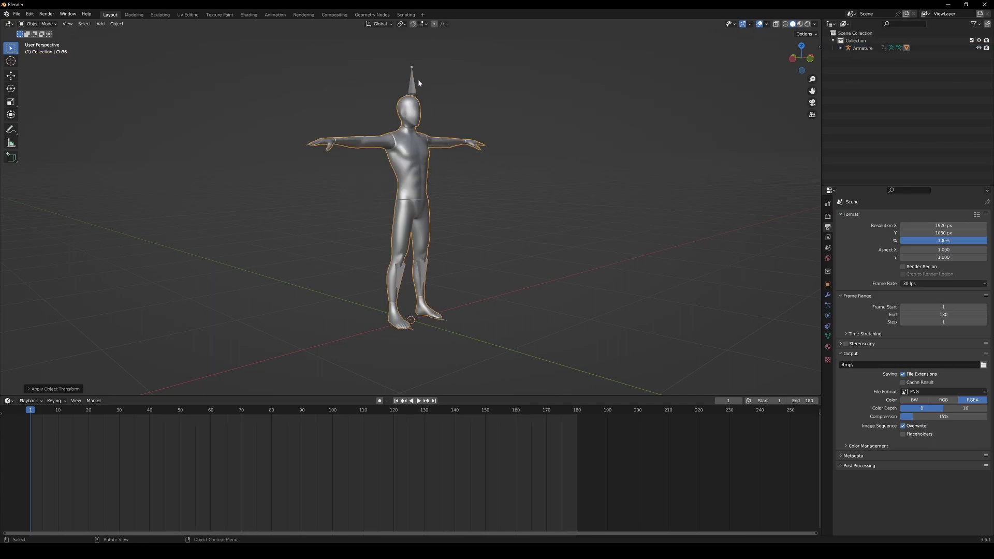
Select the armature together with the body mesh and export them as the Alembic file CharacterAnim.abc for frames 1 to 180.
{"action": "left_click", "coordinate": [418, 79]}
{"action": "left_click", "coordinate": [412, 78]}
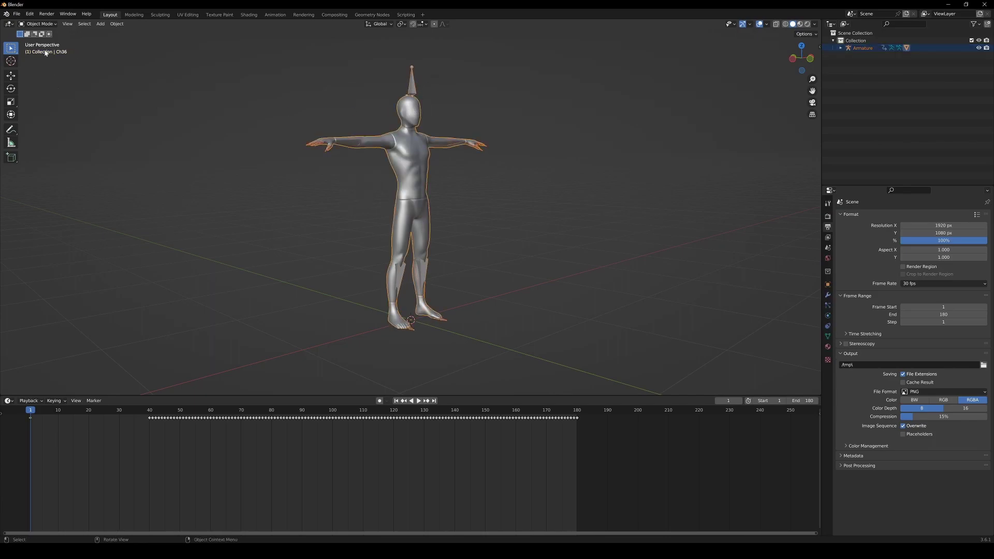
{"action": "left_click", "coordinate": [17, 15]}
{"action": "mouse_move", "coordinate": [52, 122]}
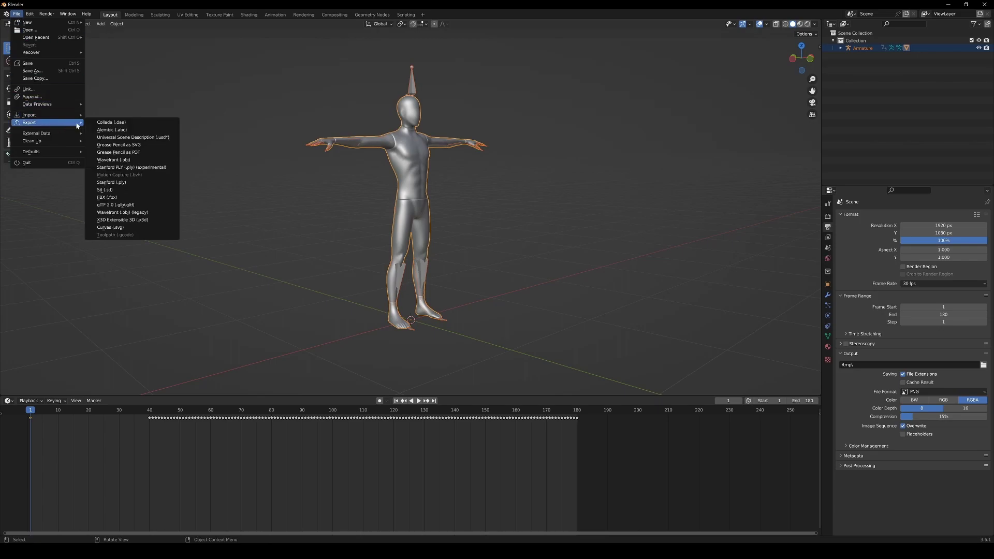
{"action": "left_click", "coordinate": [145, 131]}
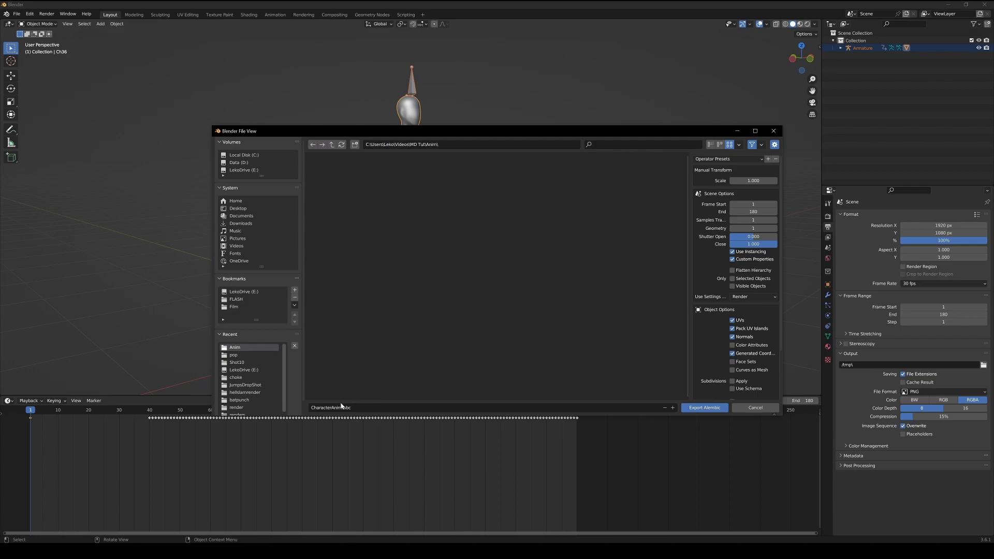
{"action": "scroll", "coordinate": [734, 300], "scroll_direction": "down", "scroll_amount": 3}
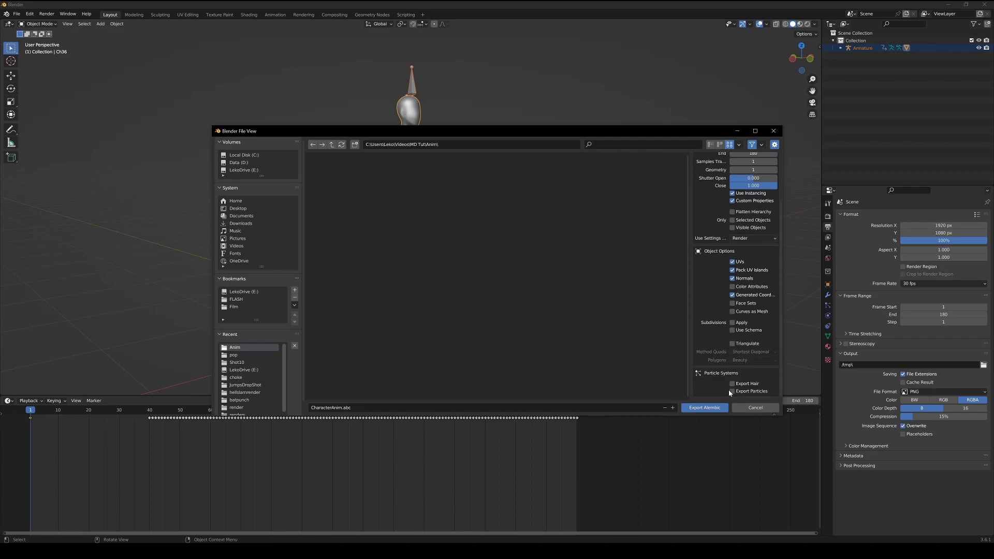
{"action": "left_click", "coordinate": [704, 408]}
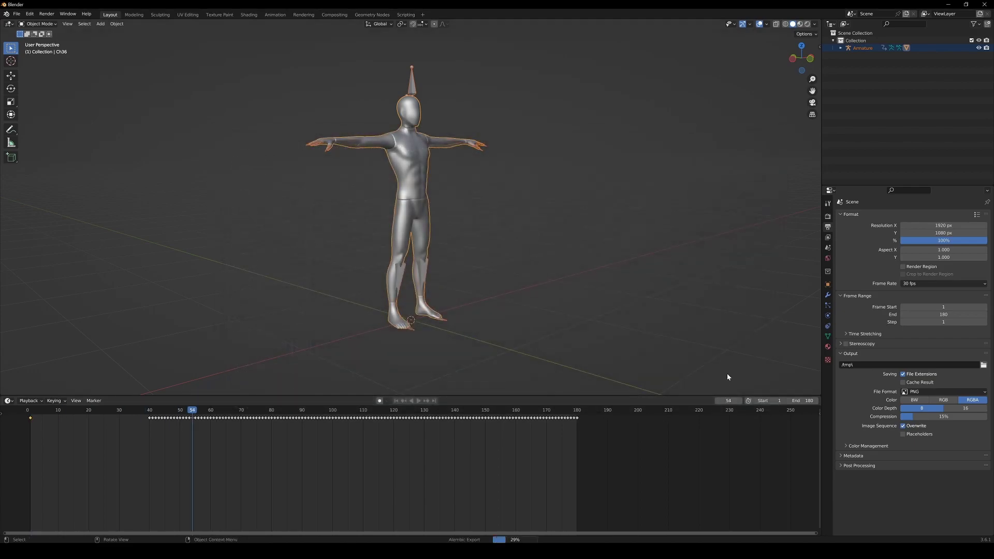
Switch to Marvelous Designer and import the Alembic animation CharacterAnim.abc at 30 fps.
{"action": "left_click", "coordinate": [731, 295]}
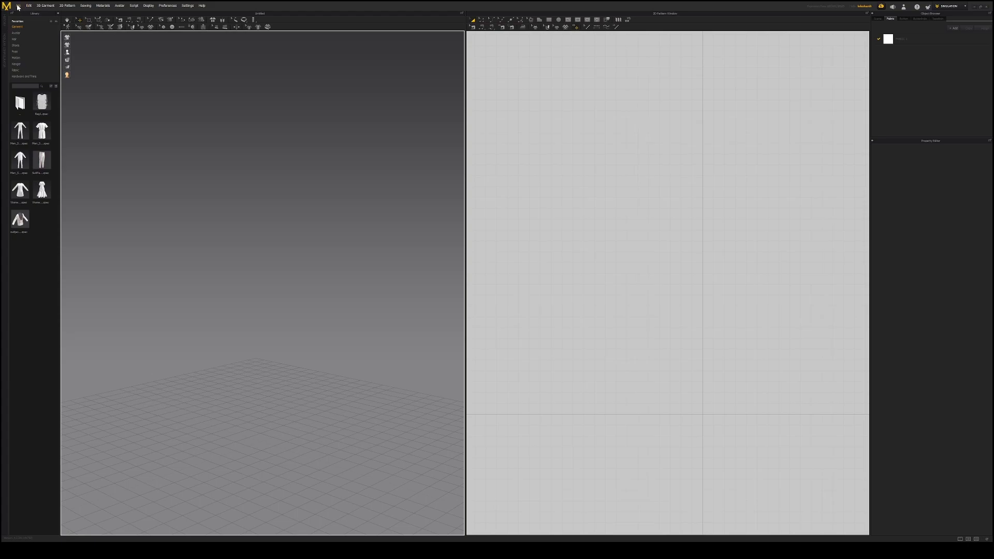
{"action": "left_click", "coordinate": [17, 5]}
{"action": "mouse_move", "coordinate": [54, 59]}
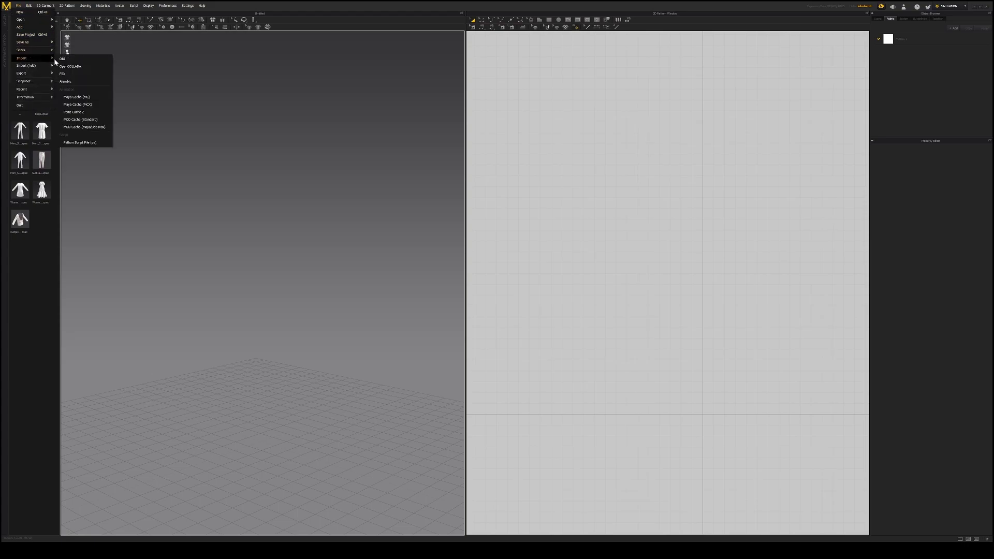
{"action": "left_click", "coordinate": [99, 83]}
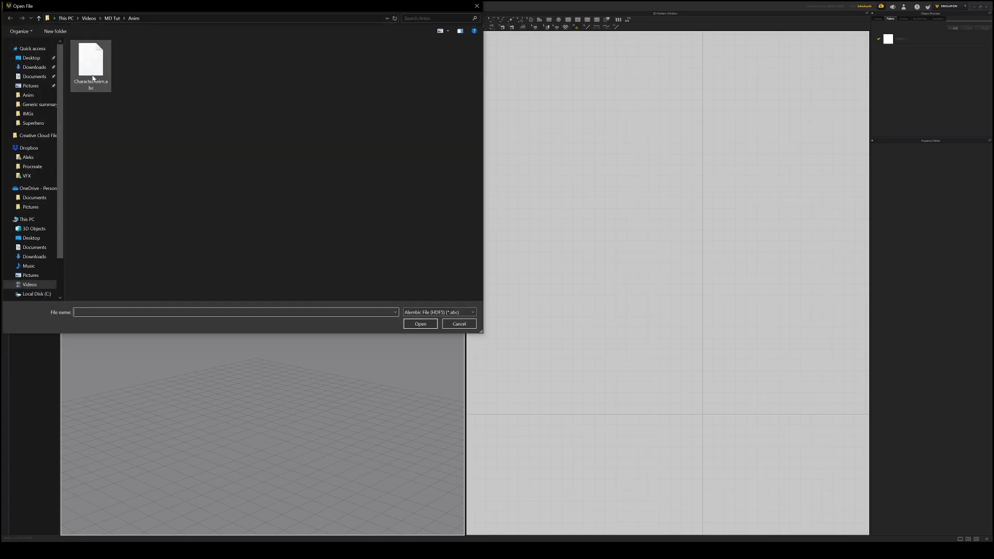
{"action": "left_click", "coordinate": [92, 72]}
{"action": "left_click", "coordinate": [425, 325]}
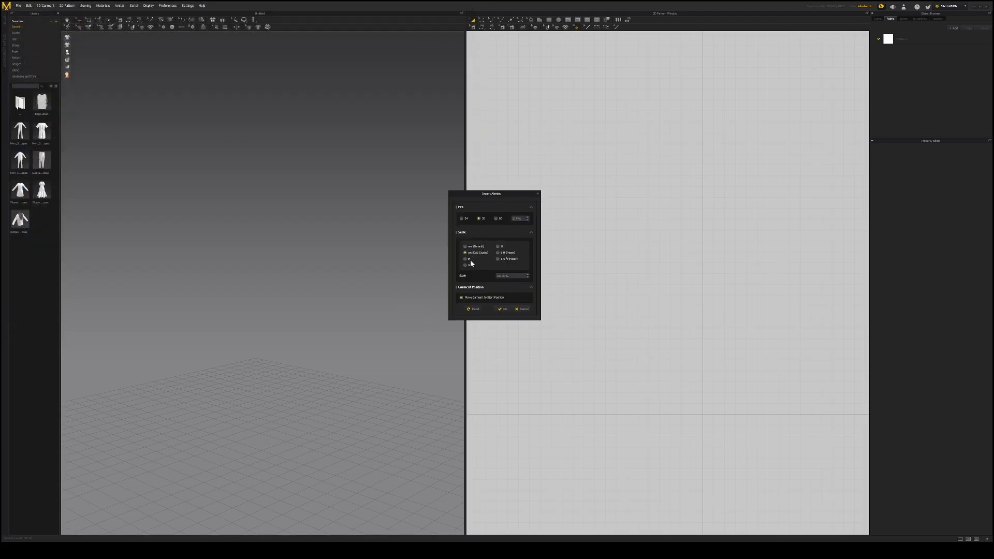
{"action": "left_click", "coordinate": [502, 309]}
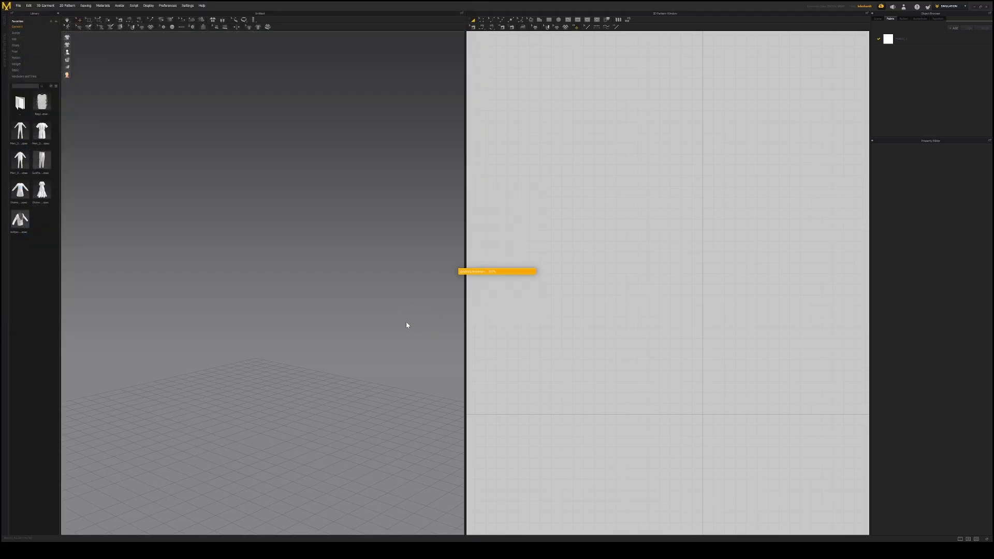
{"action": "right_click_drag", "start_coordinate": [363, 318], "coordinate": [115, 29]}
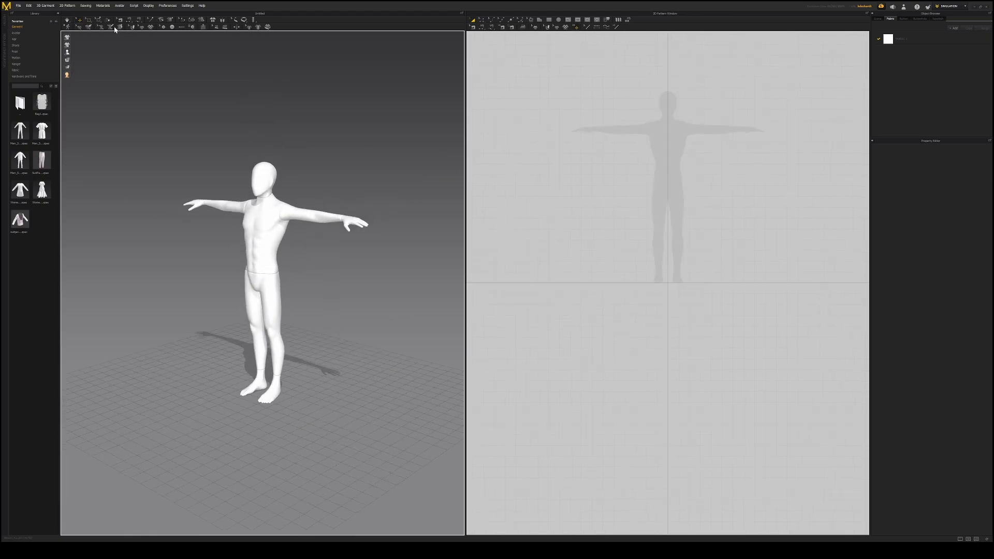
Add the BatSuit garment file to the imported character and clear the garment selection.
{"action": "left_click", "coordinate": [18, 6]}
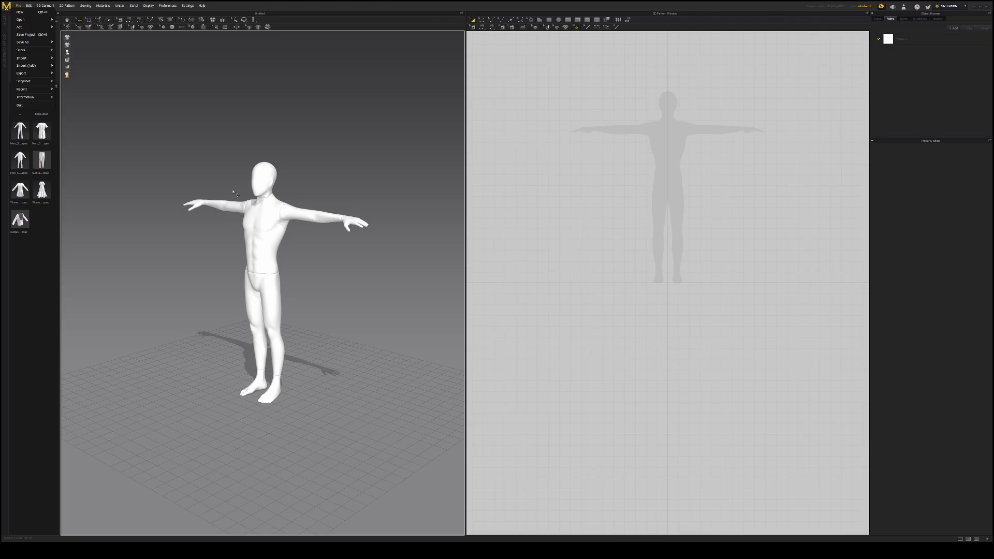
{"action": "mouse_move", "coordinate": [36, 43]}
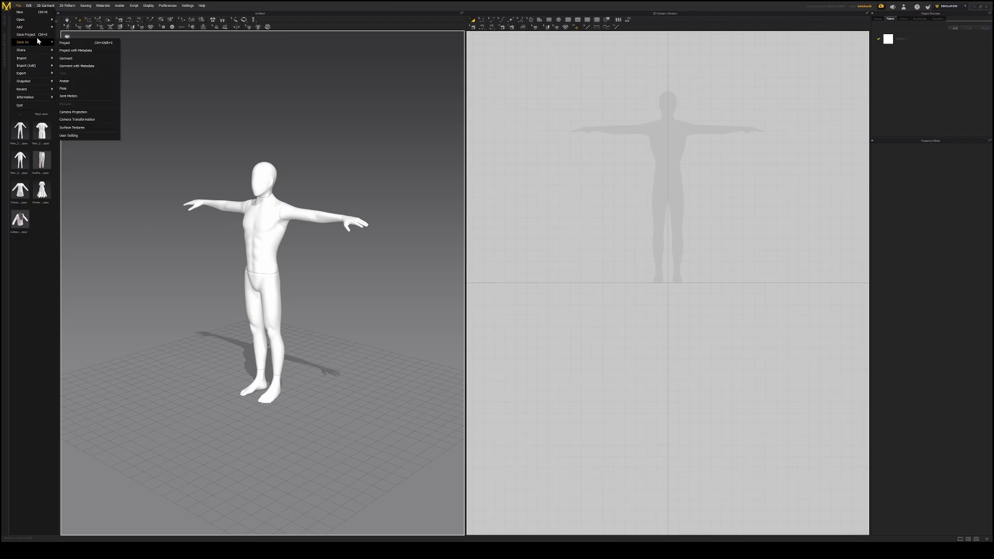
{"action": "left_click", "coordinate": [78, 36]}
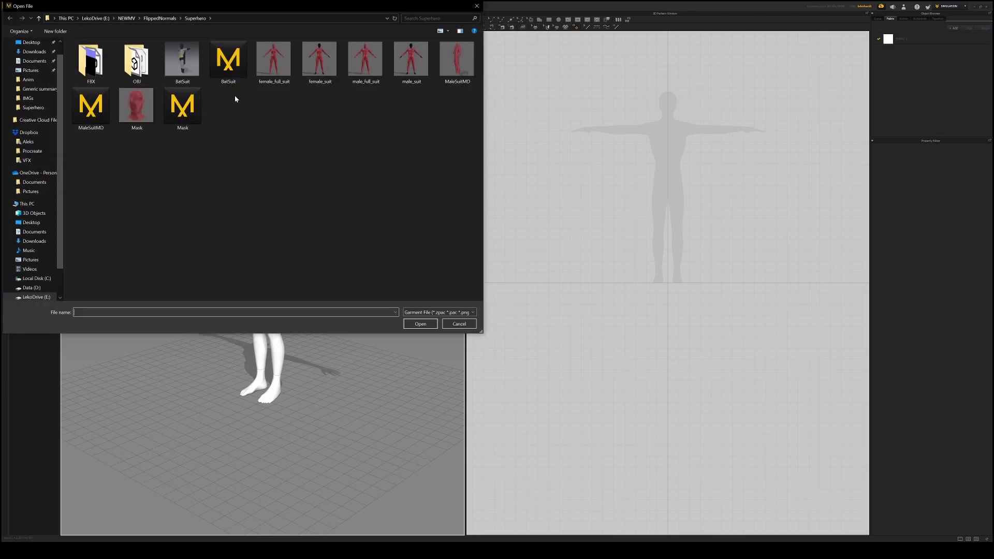
{"action": "left_click", "coordinate": [228, 60]}
{"action": "left_click", "coordinate": [422, 324]}
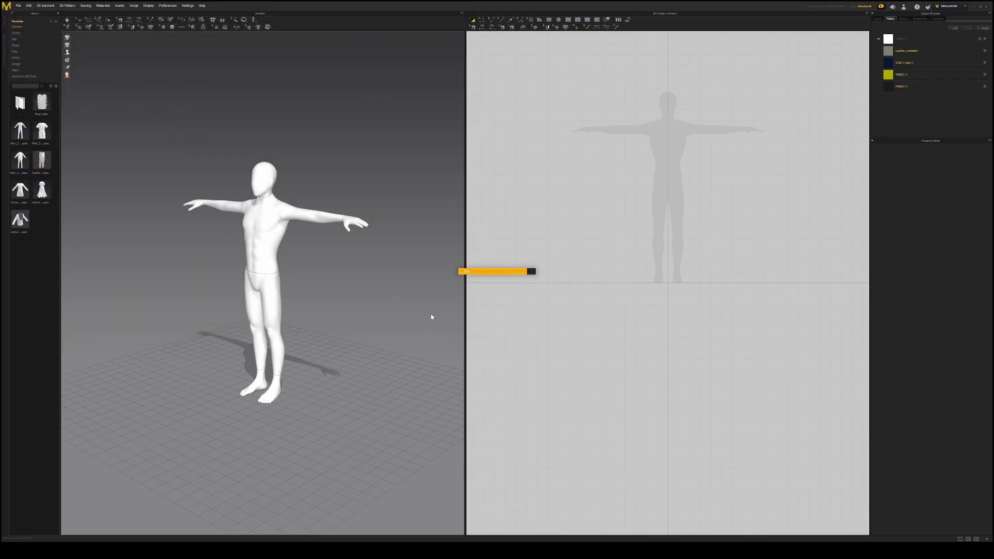
{"action": "scroll", "coordinate": [386, 286], "scroll_direction": "down", "scroll_amount": 3}
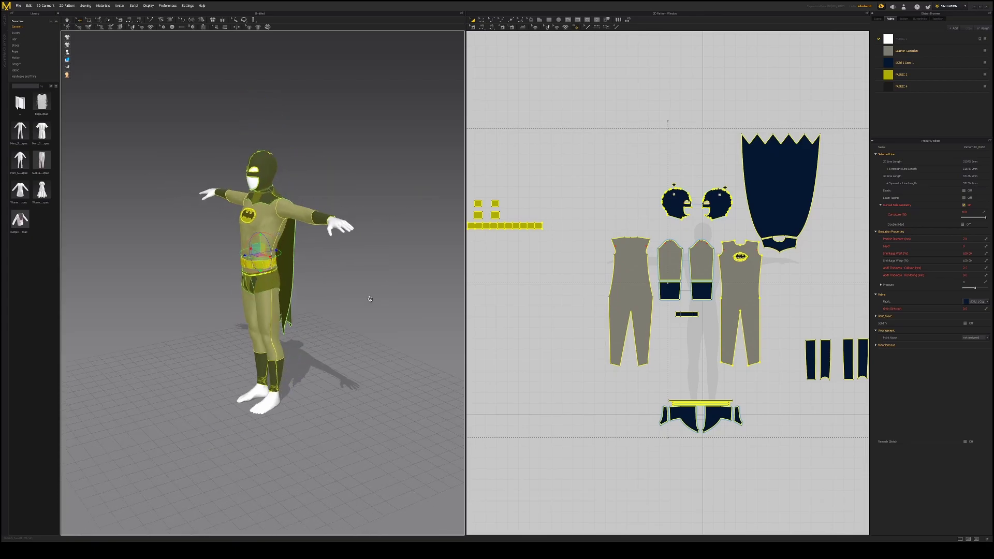
{"action": "left_click", "coordinate": [342, 271]}
Examine the fit of the suit on the character and the layout of its 2D pattern pieces.
{"action": "right_click_drag", "start_coordinate": [342, 271], "coordinate": [396, 258]}
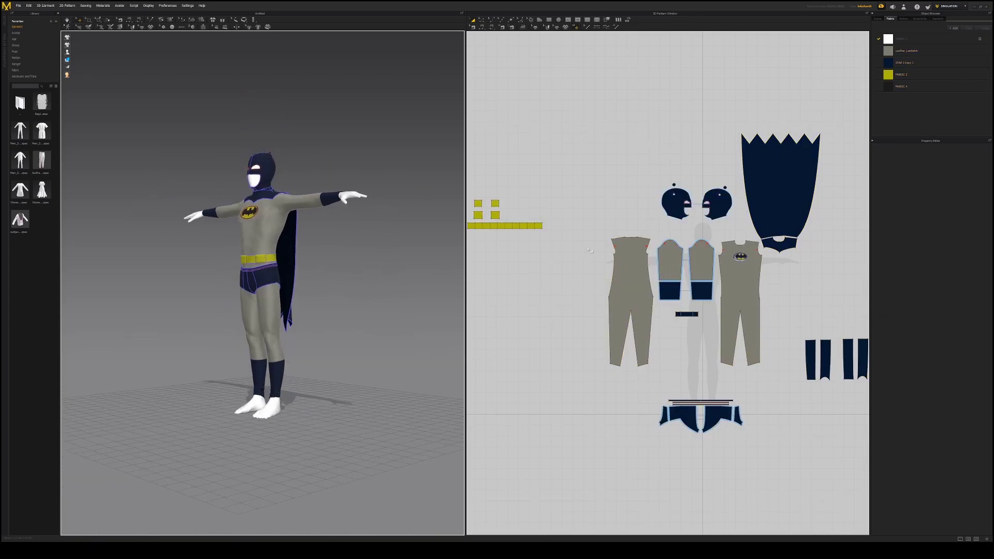
{"action": "scroll", "coordinate": [590, 251], "scroll_direction": "down", "scroll_amount": 3}
{"action": "scroll", "coordinate": [668, 238], "scroll_direction": "up", "scroll_amount": 5}
{"action": "scroll", "coordinate": [655, 175], "scroll_direction": "down", "scroll_amount": 3}
{"action": "scroll", "coordinate": [655, 175], "scroll_direction": "up", "scroll_amount": 1}
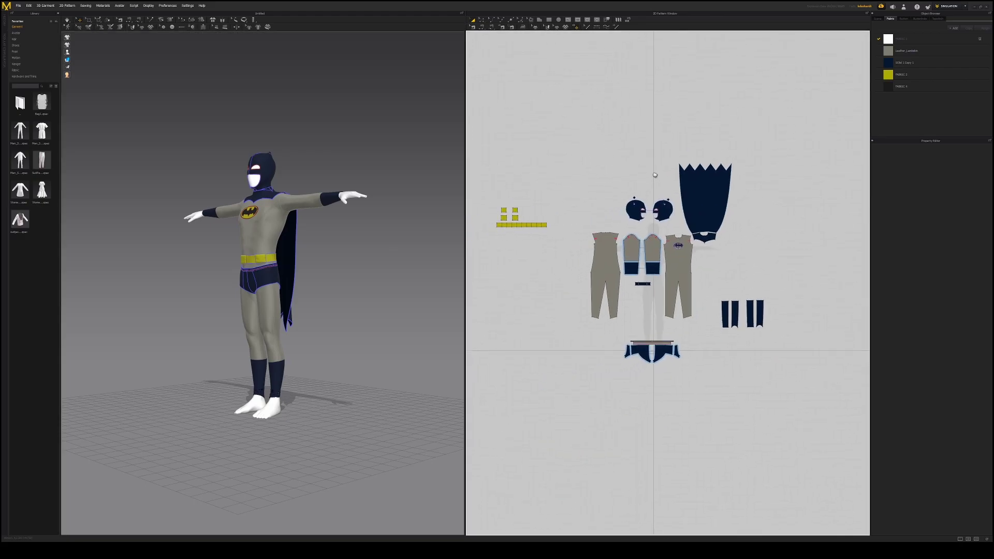
{"action": "scroll", "coordinate": [673, 194], "scroll_direction": "up", "scroll_amount": 4}
{"action": "right_click_drag", "start_coordinate": [695, 294], "coordinate": [623, 307]}
{"action": "key", "text": "z"}
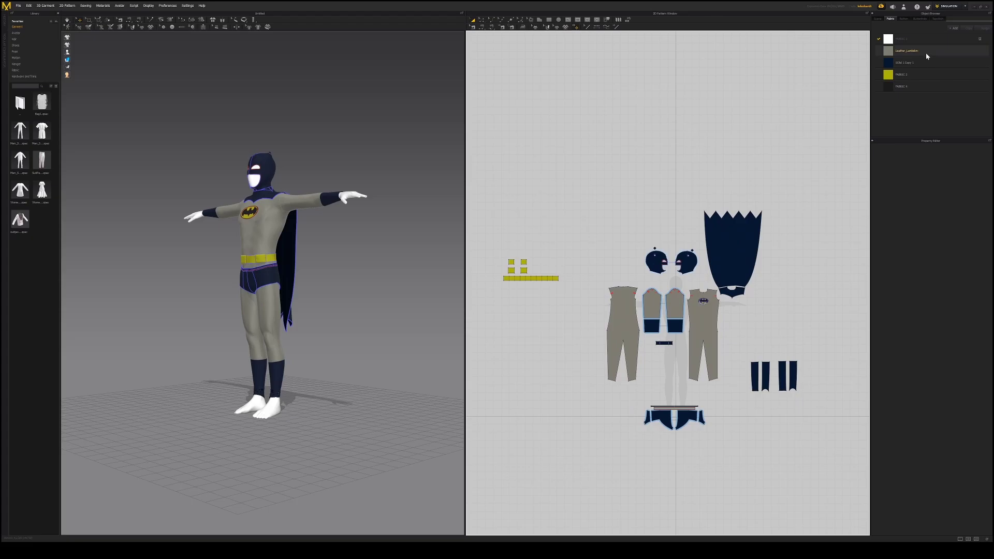
Switch to the Animation workspace and set the playback mode to Real Time.
{"action": "left_click", "coordinate": [964, 6]}
{"action": "left_click", "coordinate": [961, 25]}
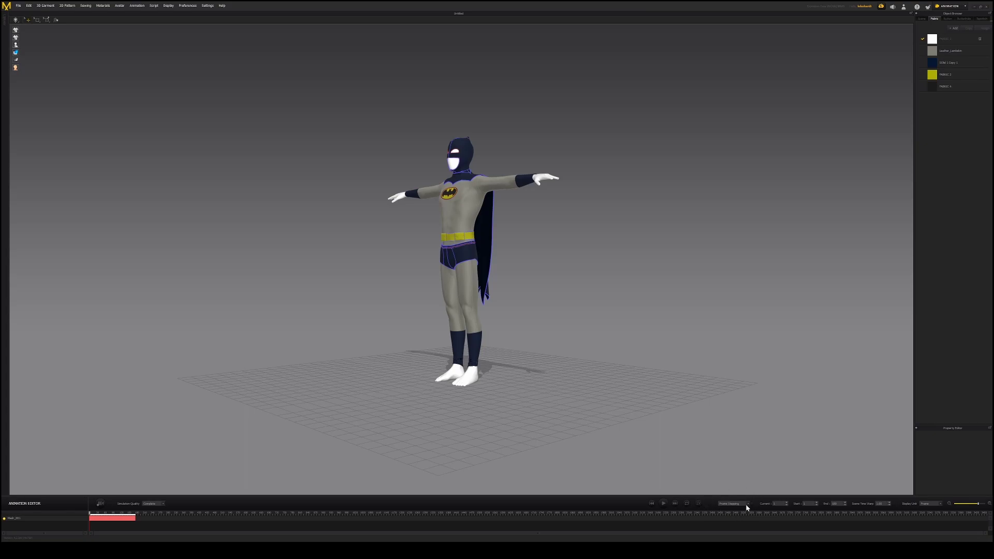
{"action": "left_click", "coordinate": [747, 504]}
{"action": "left_click", "coordinate": [742, 509]}
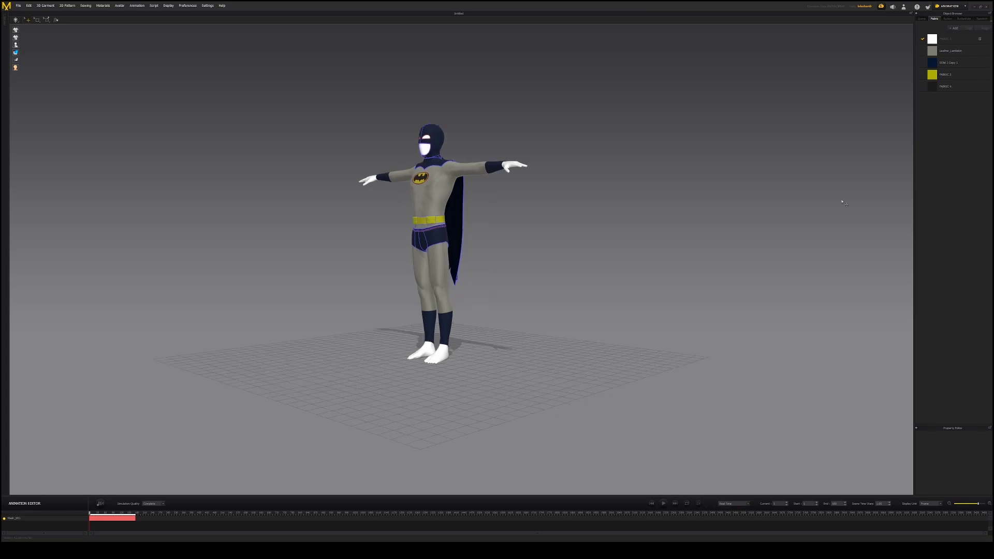
Record the garment simulation over the full length of the character animation.
{"action": "right_click_drag", "start_coordinate": [604, 342], "coordinate": [546, 338]}
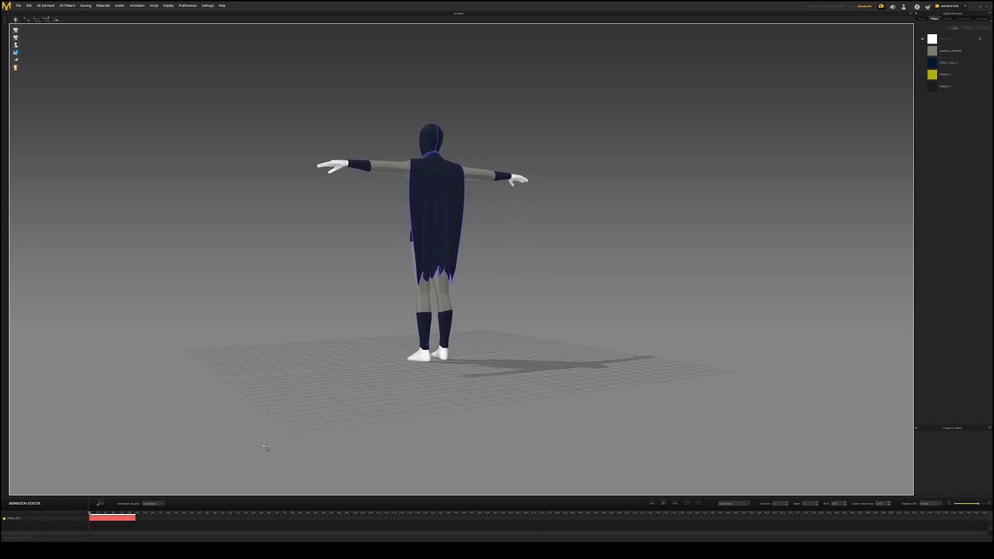
{"action": "left_click", "coordinate": [100, 504]}
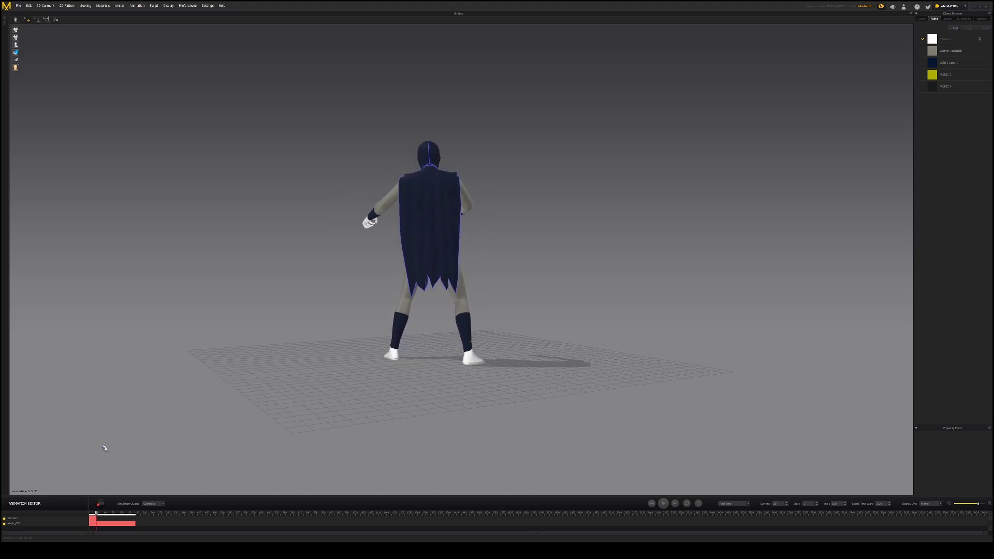
{"action": "right_click_drag", "start_coordinate": [105, 448], "coordinate": [227, 418]}
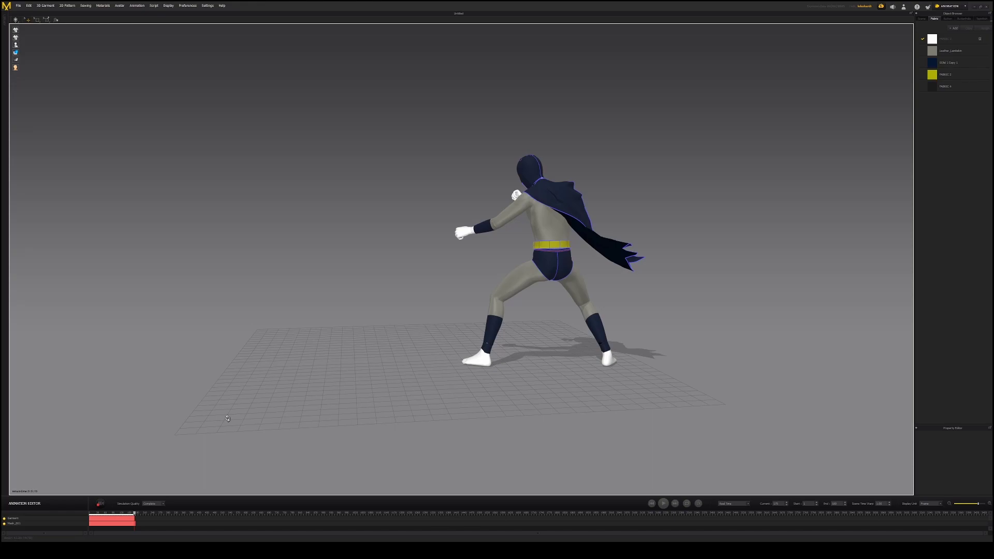
Play the recorded cloth animation from the start, check the cape from front and back, and return to the first frame.
{"action": "left_click", "coordinate": [652, 503]}
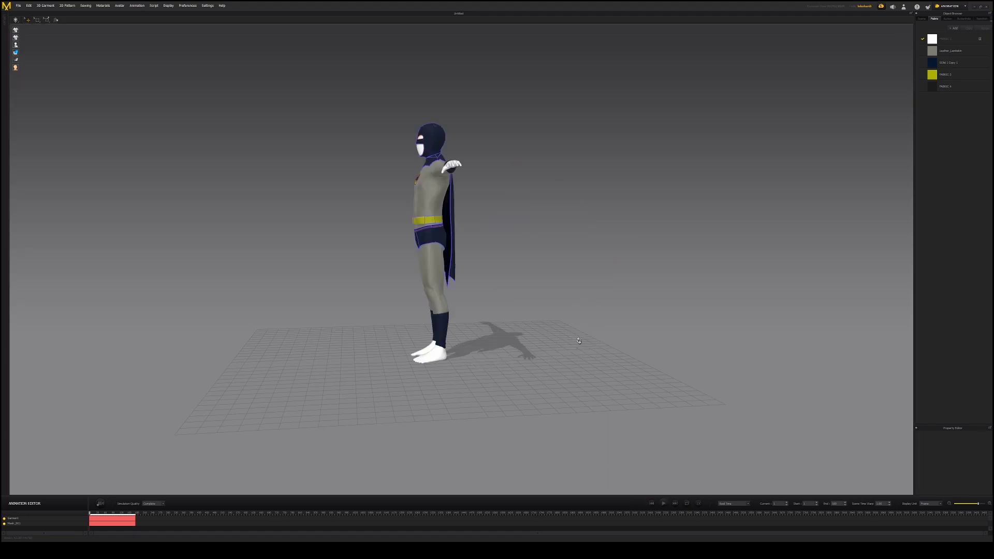
{"action": "right_click_drag", "start_coordinate": [578, 340], "coordinate": [615, 340]}
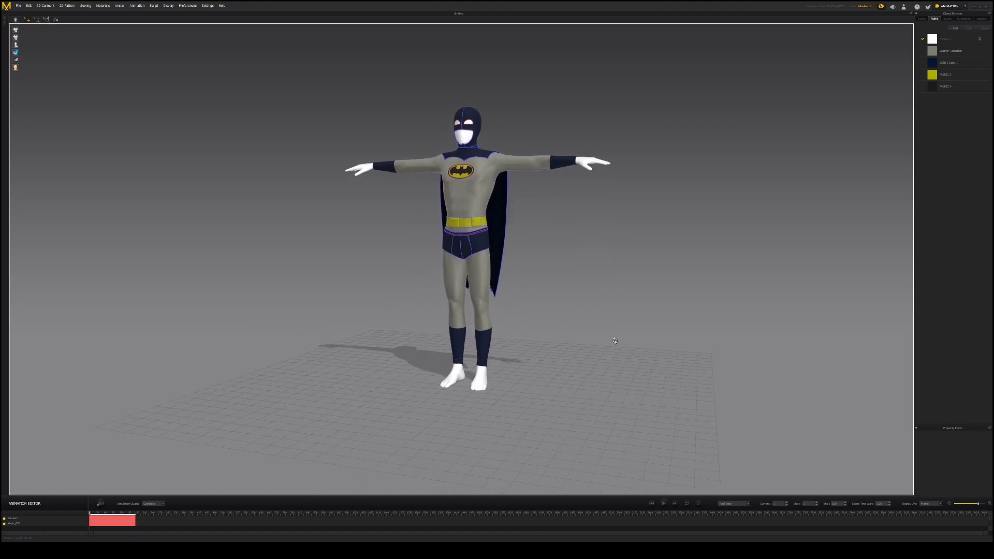
{"action": "left_click", "coordinate": [663, 503]}
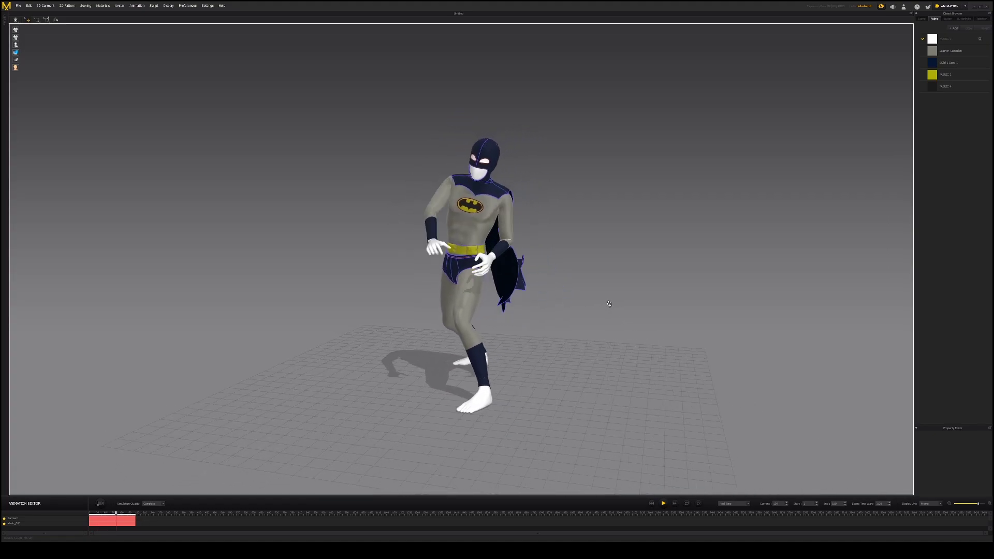
{"action": "right_click_drag", "start_coordinate": [609, 304], "coordinate": [537, 295]}
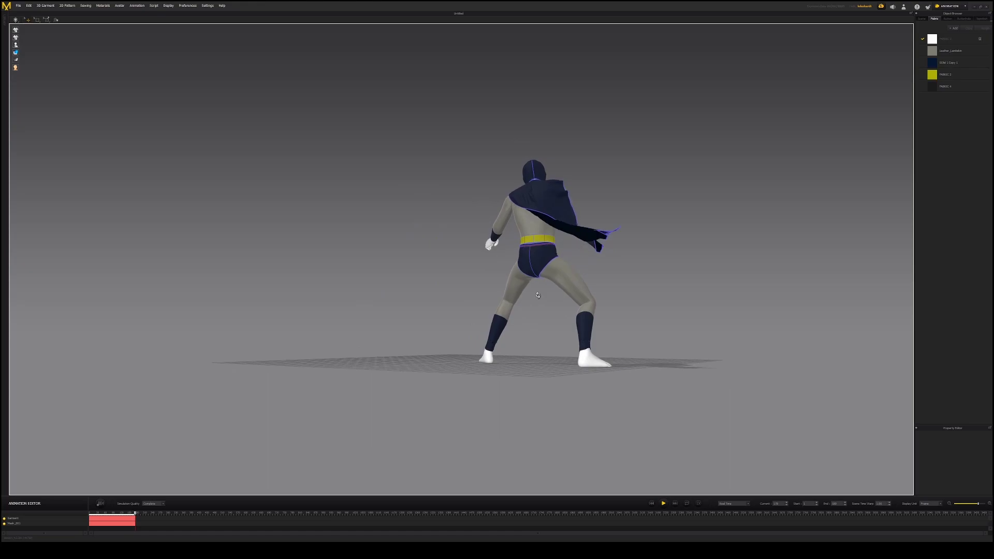
{"action": "left_click", "coordinate": [651, 503]}
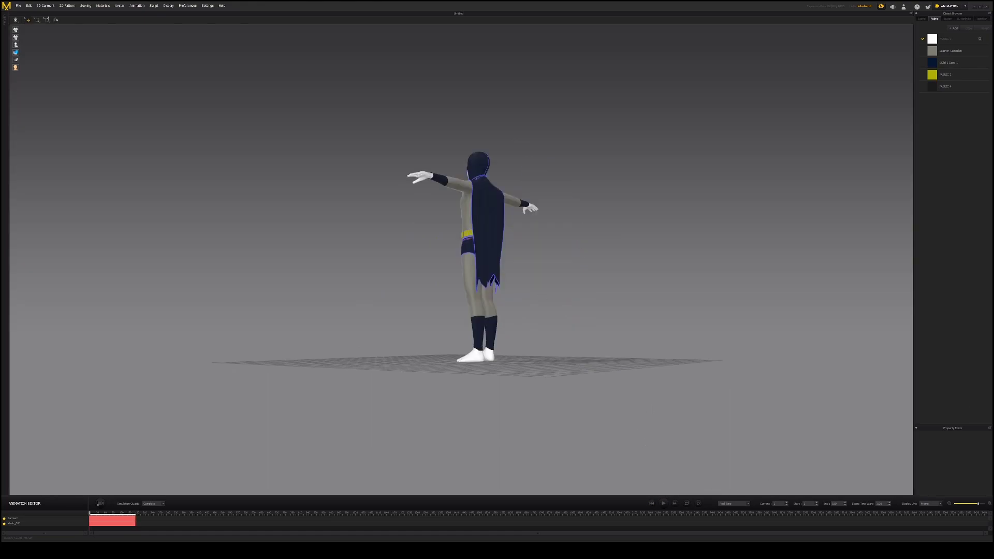
Return to the Simulation workspace and select all pattern pieces of the suit.
{"action": "left_click", "coordinate": [941, 7]}
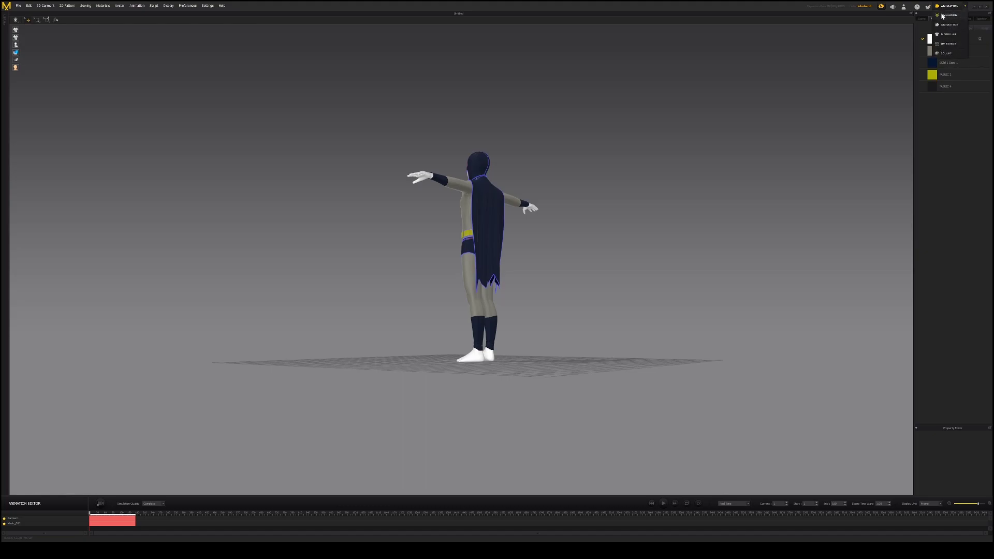
{"action": "left_click", "coordinate": [944, 18]}
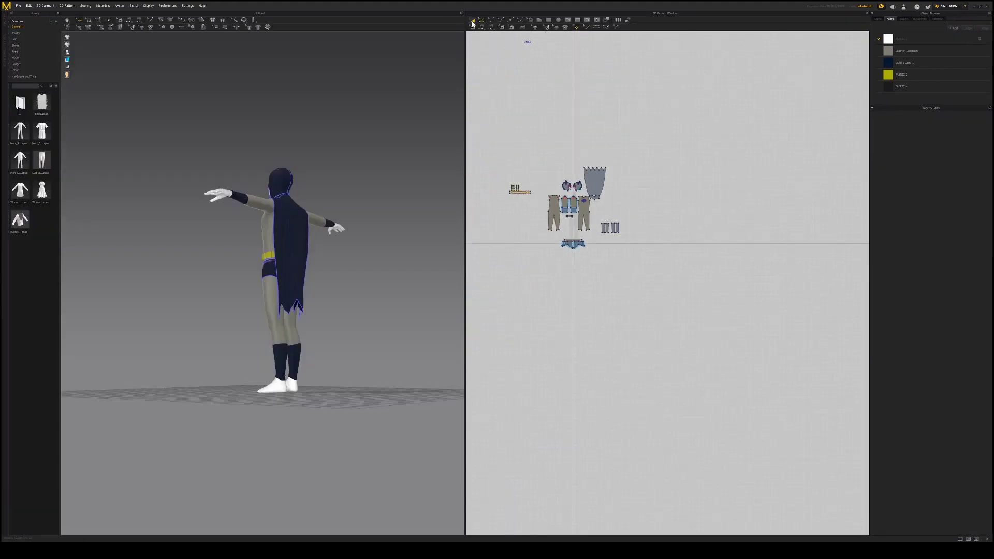
{"action": "key", "text": "ctrl+a"}
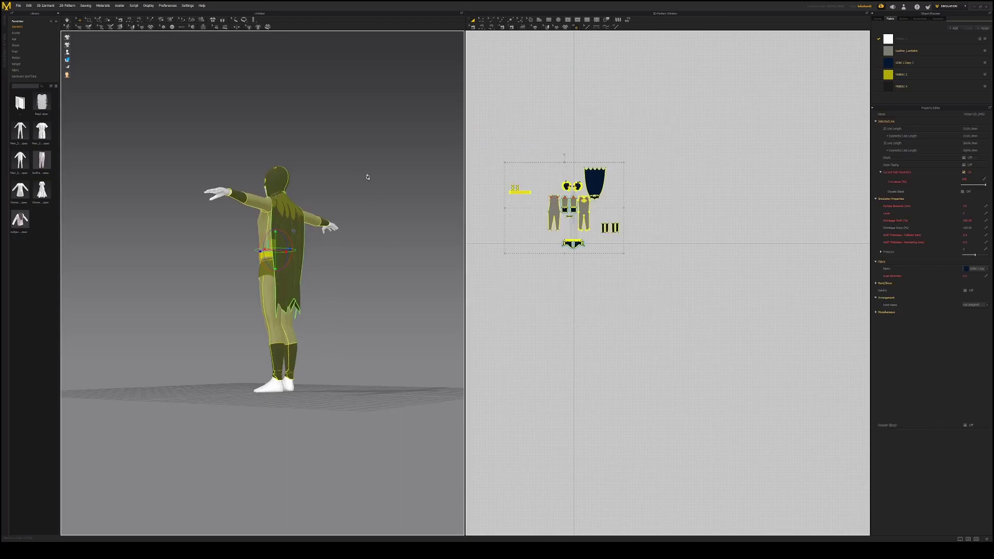
{"action": "right_click_drag", "start_coordinate": [365, 173], "coordinate": [246, 90]}
Export the selected garment as the Alembic (OGAWA) file CharacterCloth at 30 fps with the scale set to m.
{"action": "left_click", "coordinate": [18, 5]}
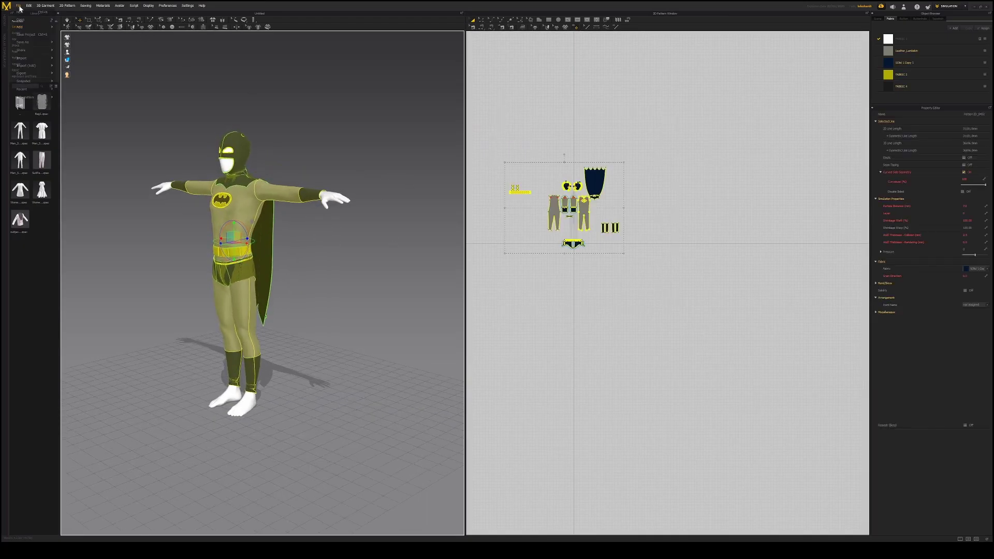
{"action": "mouse_move", "coordinate": [29, 73]}
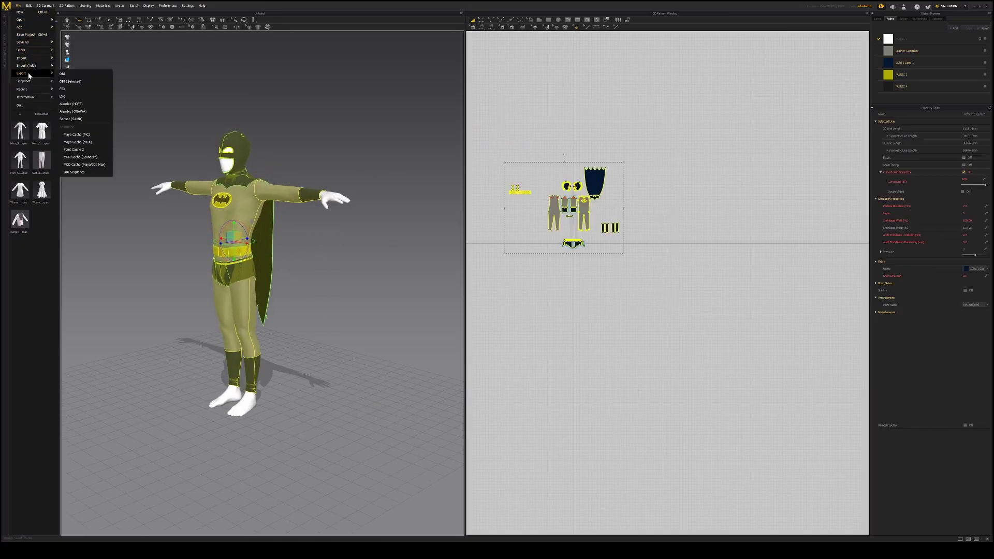
{"action": "left_click", "coordinate": [98, 112]}
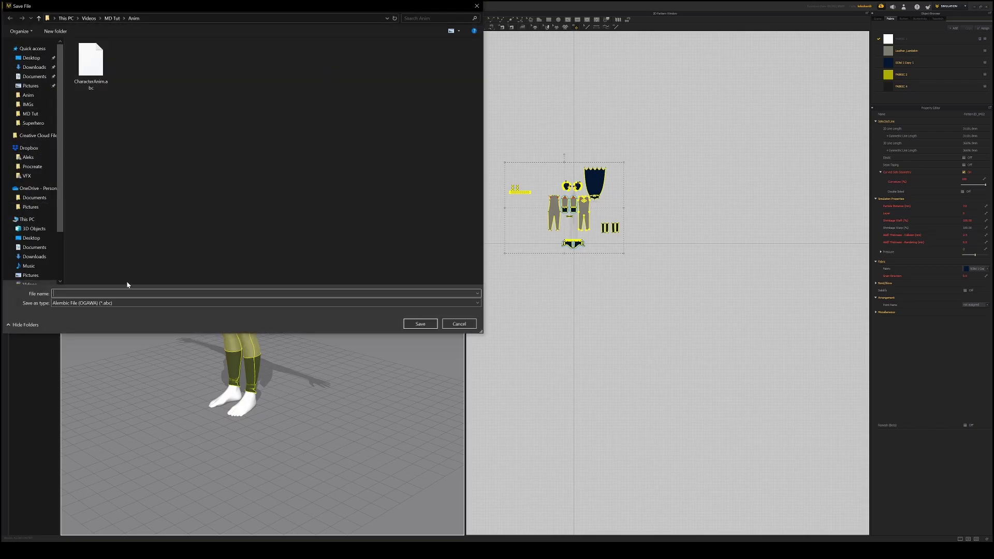
{"action": "type", "text": "Char"}
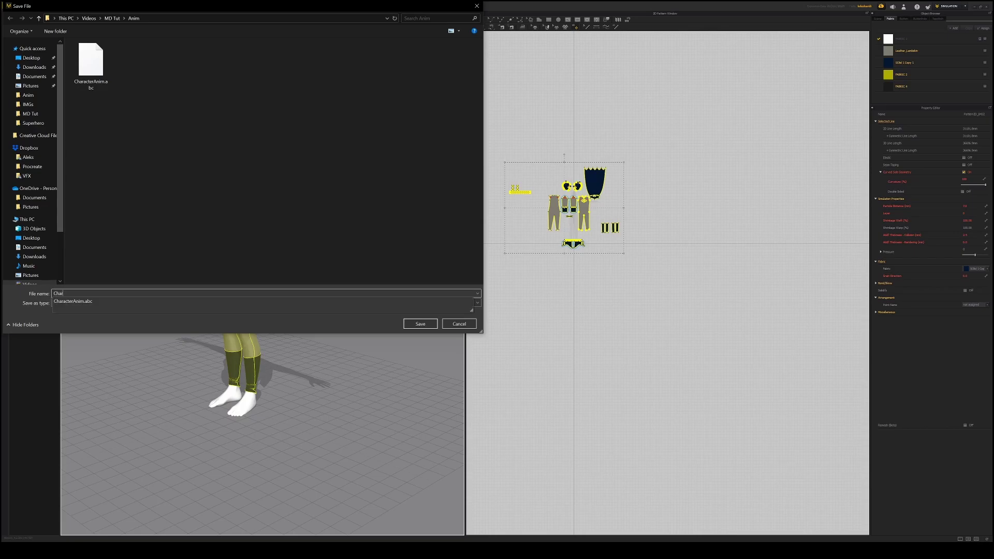
{"action": "type", "text": "acterCloth"}
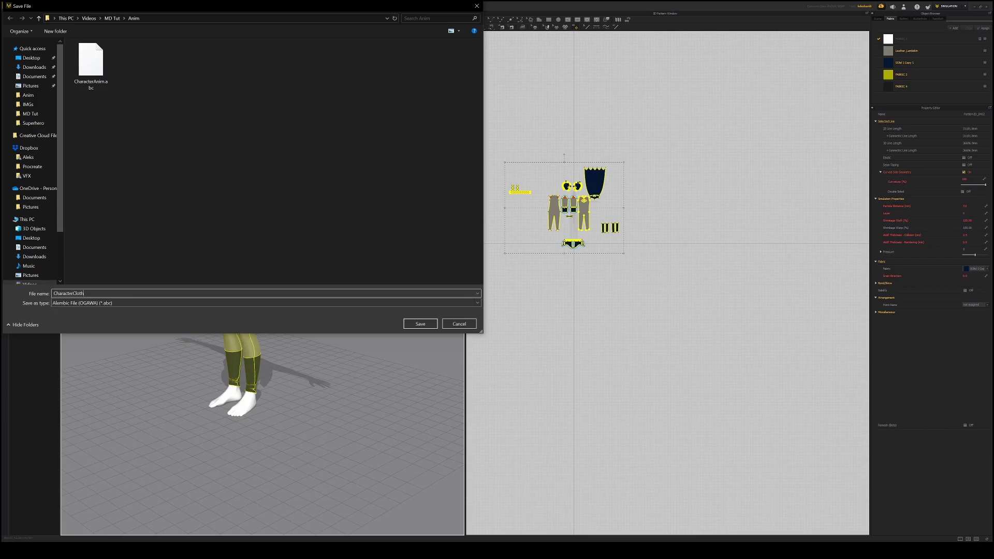
{"action": "left_click", "coordinate": [427, 324]}
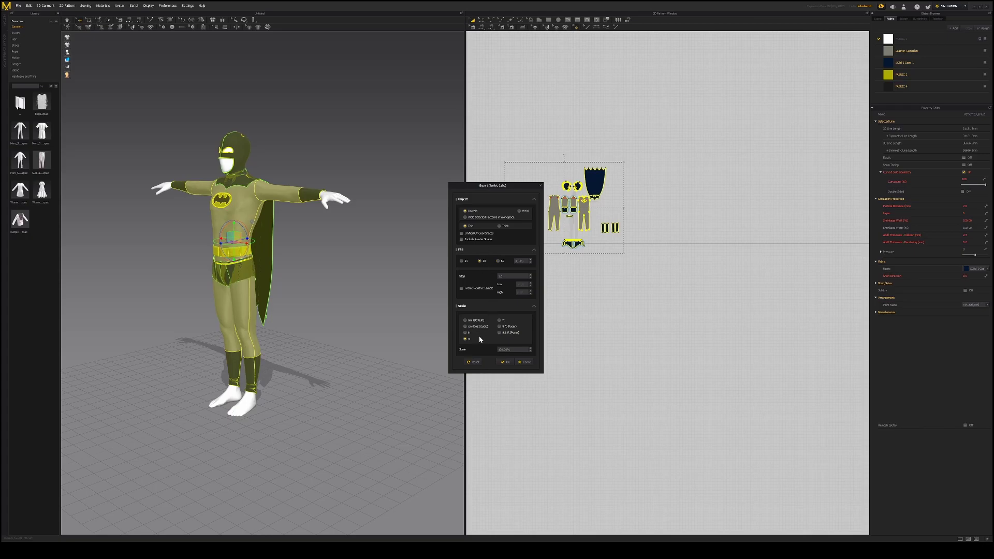
{"action": "left_click", "coordinate": [506, 362]}
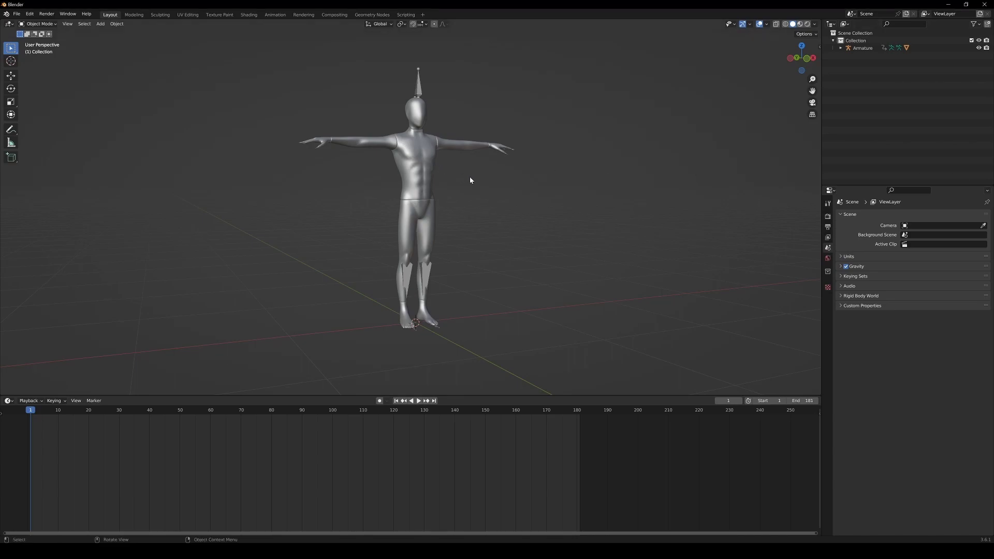
Switch to Blender and import the CharacterCloth.abc Alembic file at scale 1.000 into the character scene.
{"action": "middle_click_drag", "start_coordinate": [537, 184], "coordinate": [520, 187]}
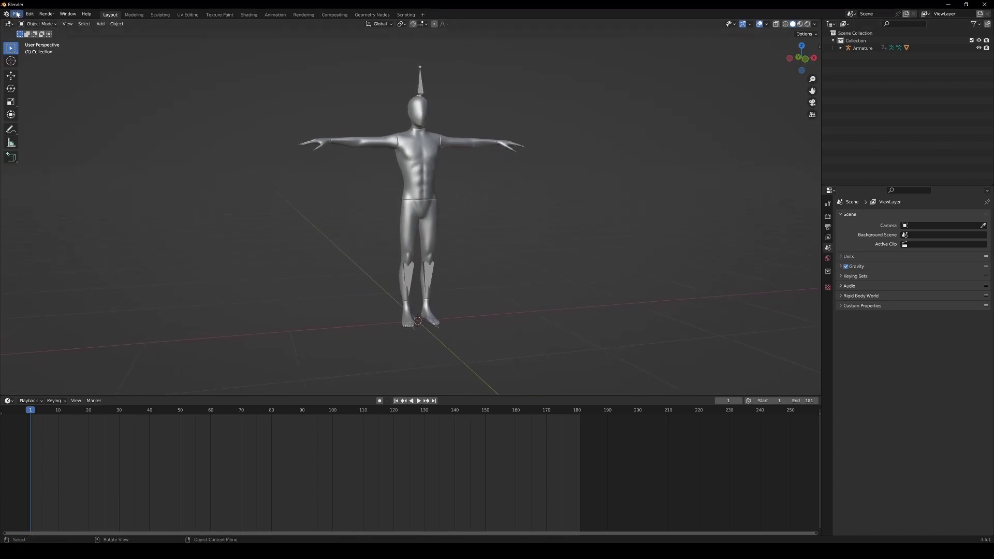
{"action": "left_click", "coordinate": [17, 14]}
{"action": "mouse_move", "coordinate": [58, 116]}
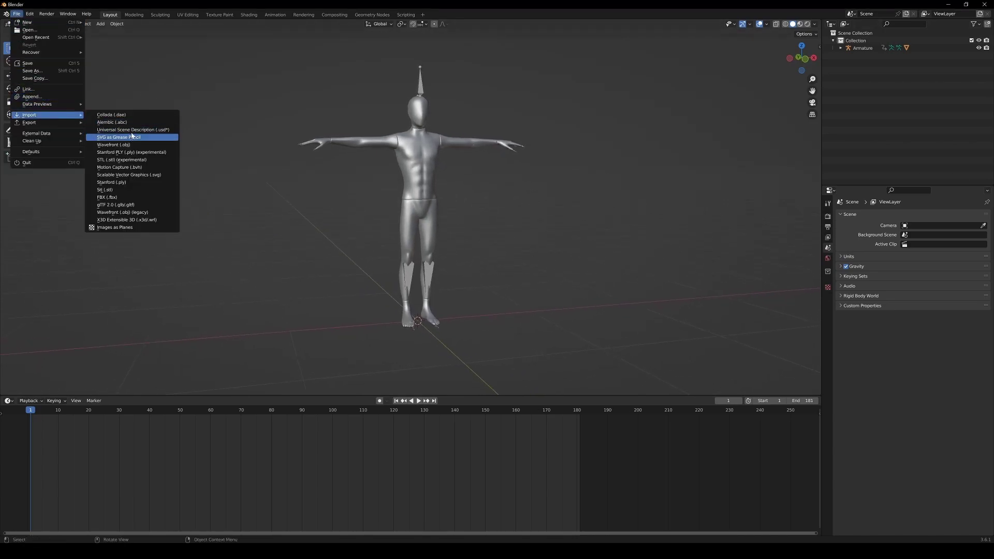
{"action": "left_click", "coordinate": [145, 122]}
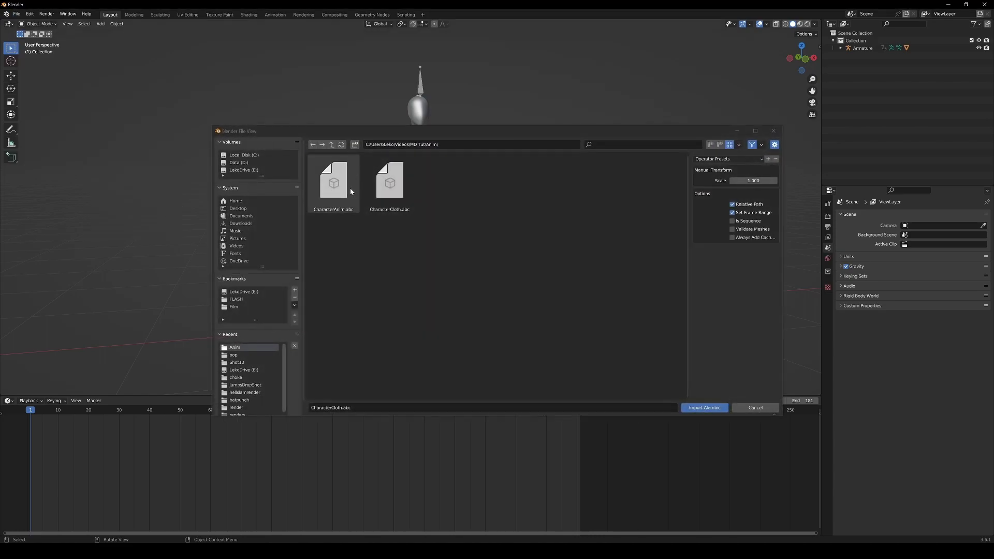
{"action": "left_click", "coordinate": [379, 185]}
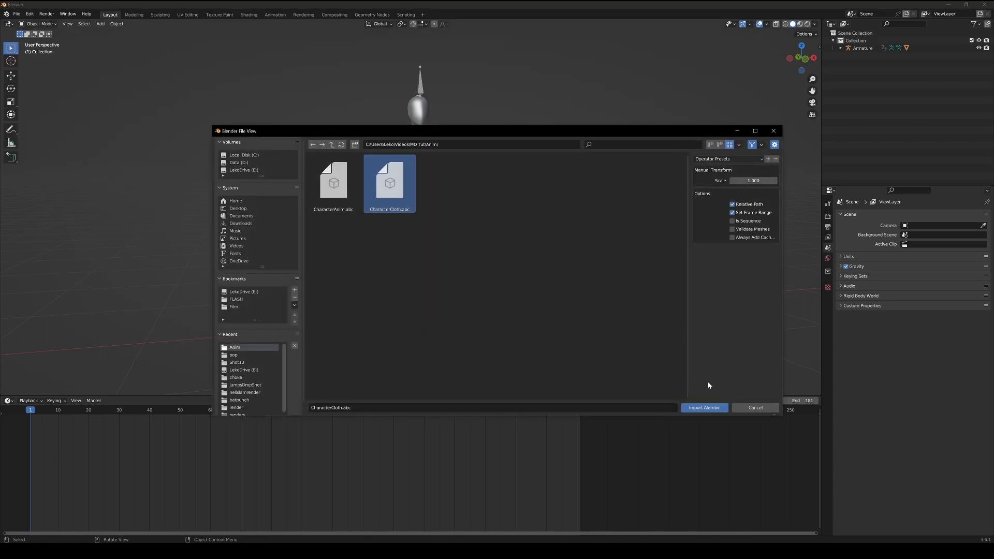
{"action": "left_click", "coordinate": [707, 408]}
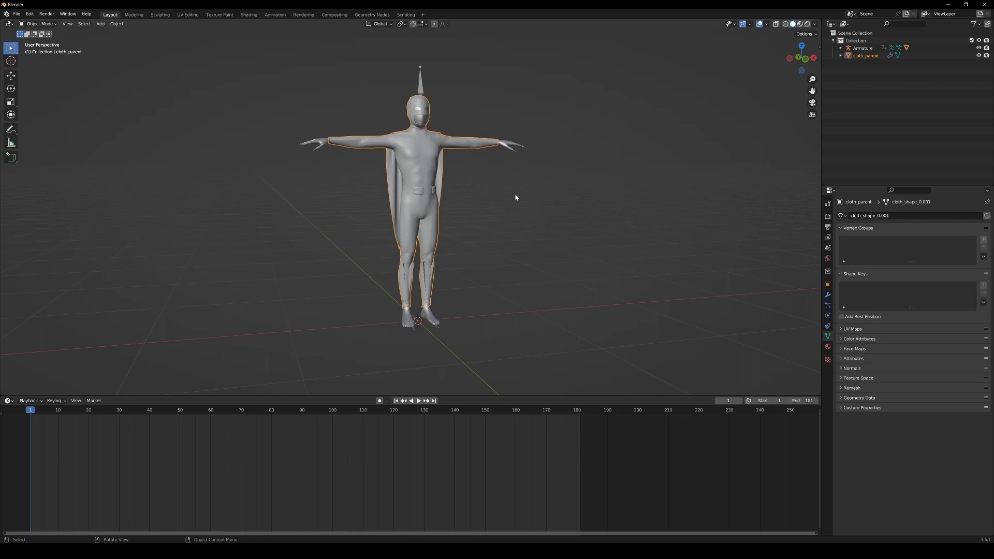
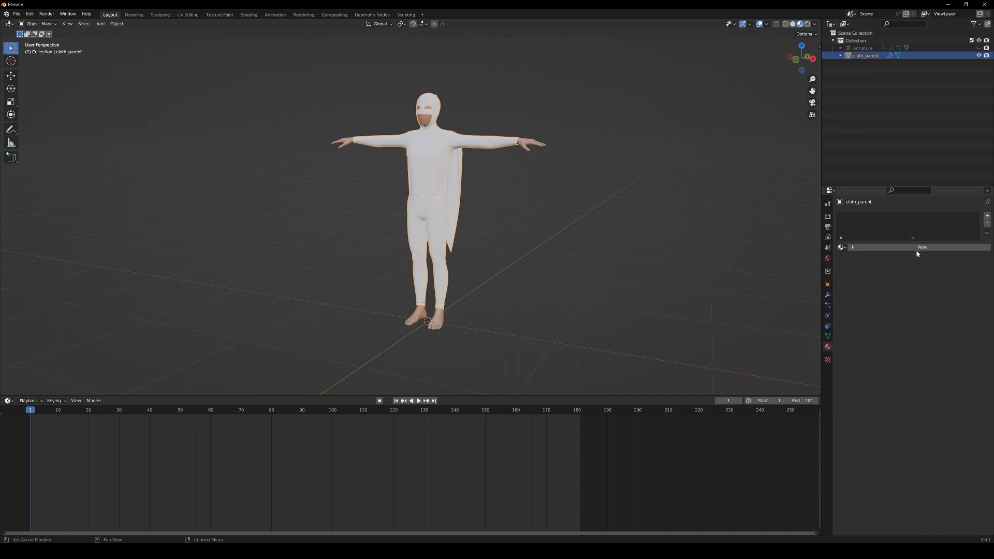
Give the suit a new Diffuse BSDF material with roughness 1.000 and a dark grey color of value 0.143.
{"action": "left_click", "coordinate": [916, 251]}
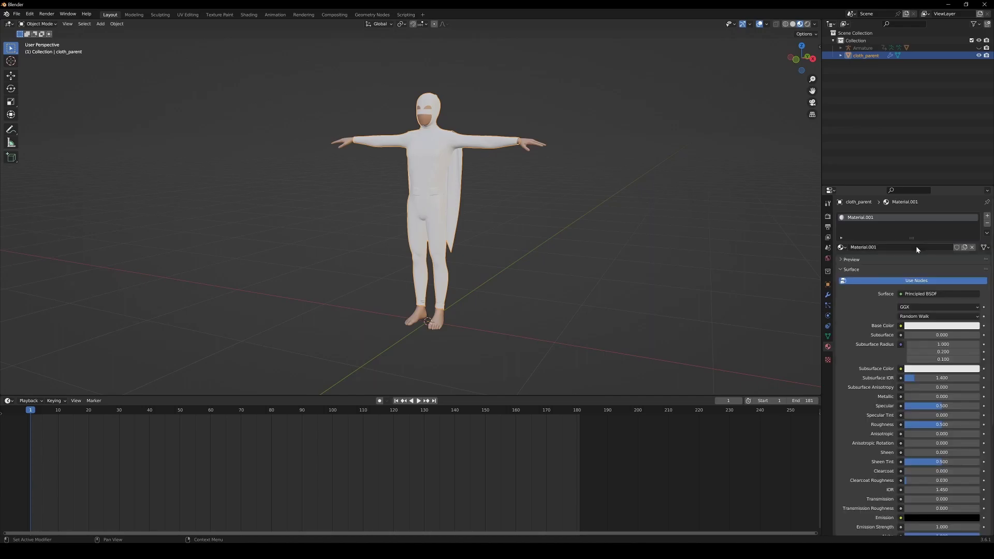
{"action": "left_click", "coordinate": [929, 296]}
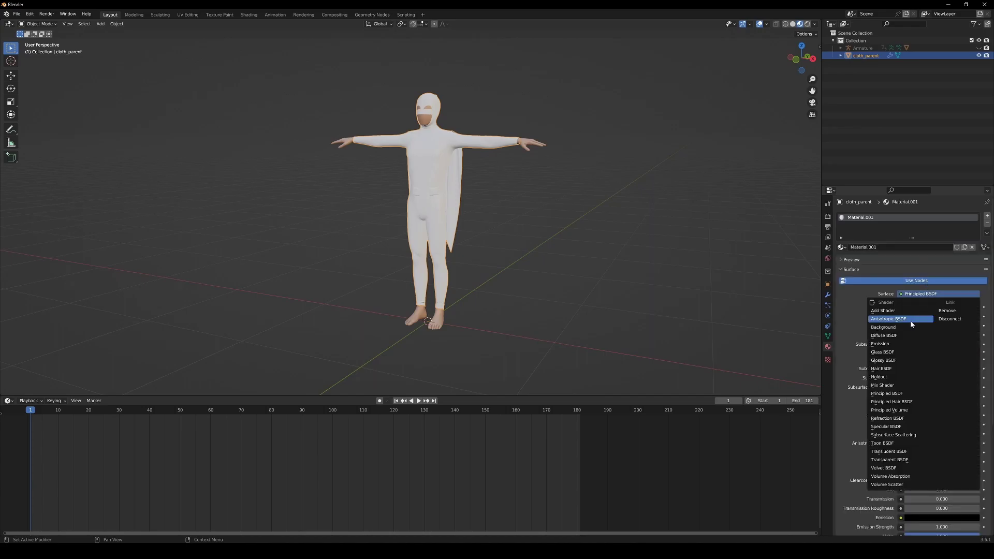
{"action": "left_click", "coordinate": [918, 338]}
{"action": "left_click_drag", "start_coordinate": [940, 317], "coordinate": [981, 316]}
{"action": "left_click", "coordinate": [947, 306]}
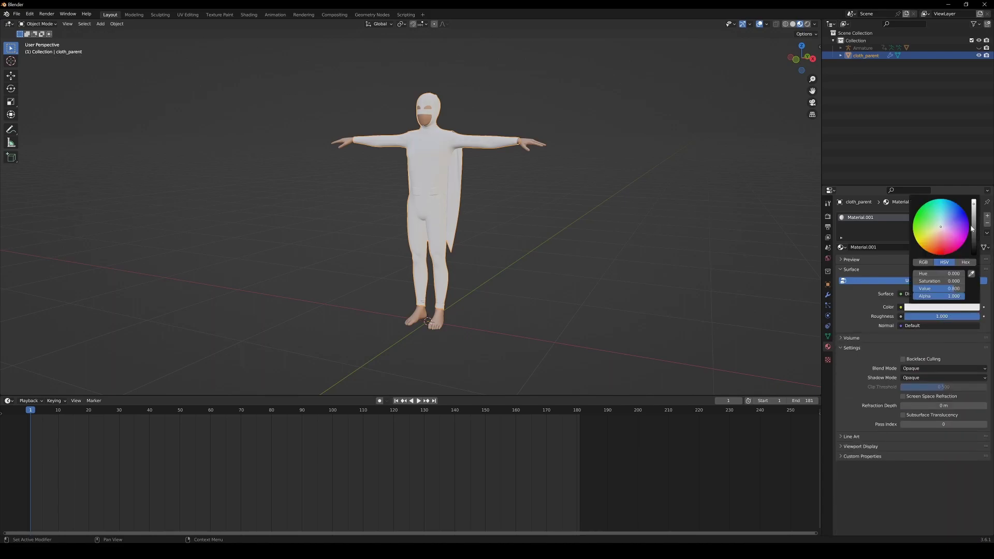
{"action": "left_click_drag", "start_coordinate": [972, 228], "coordinate": [973, 244]}
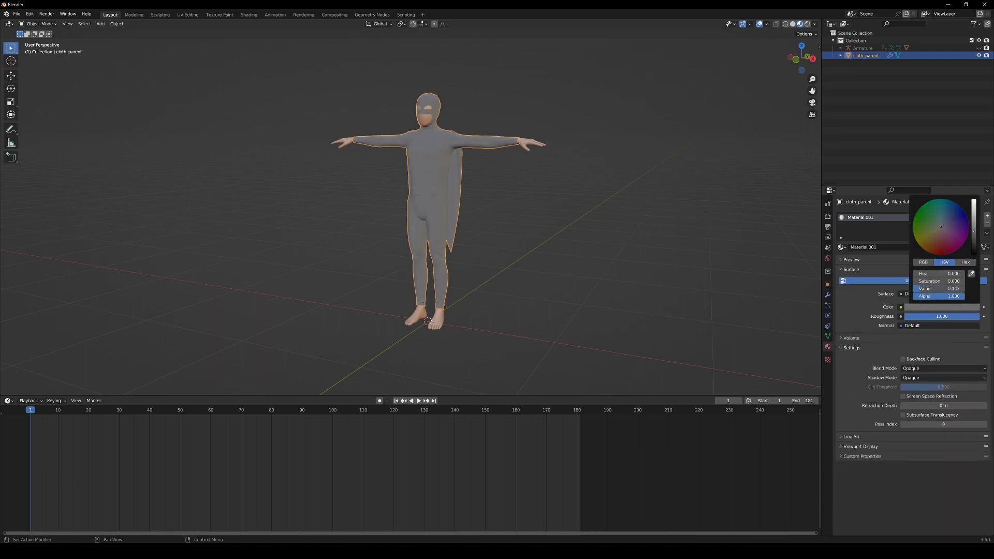
Add a second Diffuse BSDF material with roughness 1.000 and a light blue color of hue 0.614, saturation 0.573 and value 0.800.
{"action": "left_click", "coordinate": [987, 215]}
{"action": "left_click", "coordinate": [915, 262]}
{"action": "left_click", "coordinate": [913, 309]}
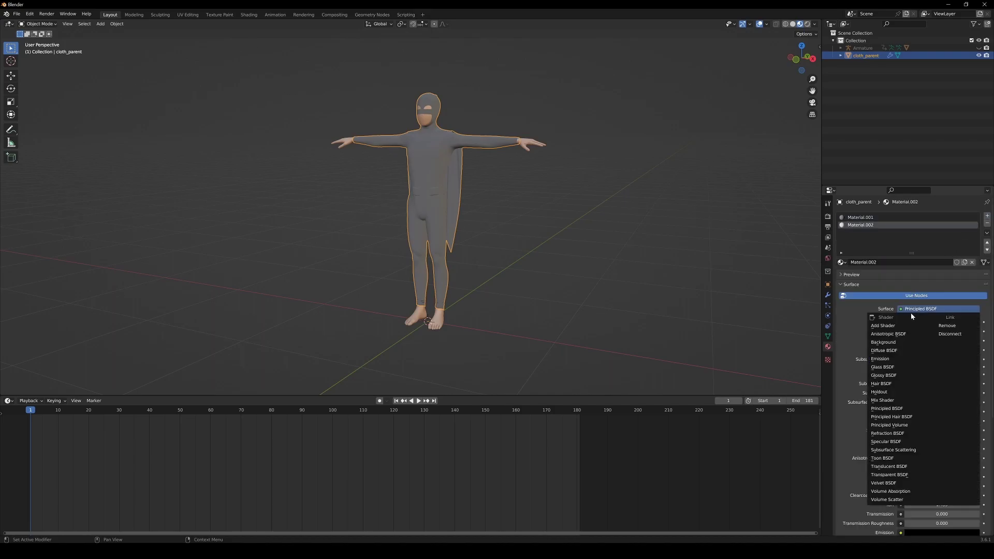
{"action": "left_click", "coordinate": [914, 350]}
{"action": "left_click_drag", "start_coordinate": [924, 331], "coordinate": [979, 331]}
{"action": "left_click", "coordinate": [924, 322]}
{"action": "left_click_drag", "start_coordinate": [940, 242], "coordinate": [951, 234]}
{"action": "left_click_drag", "start_coordinate": [955, 295], "coordinate": [945, 288]}
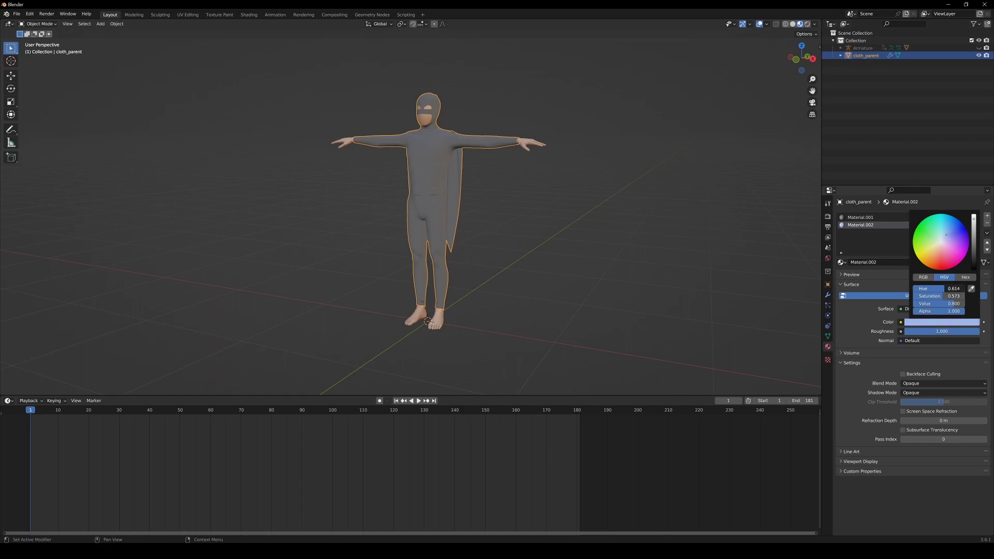
Enter Edit Mode on the suit and select the linked geometry of the cape, the cowl and both gloves.
{"action": "key", "text": "Tab"}
{"action": "middle_click_drag", "start_coordinate": [468, 190], "coordinate": [446, 193]}
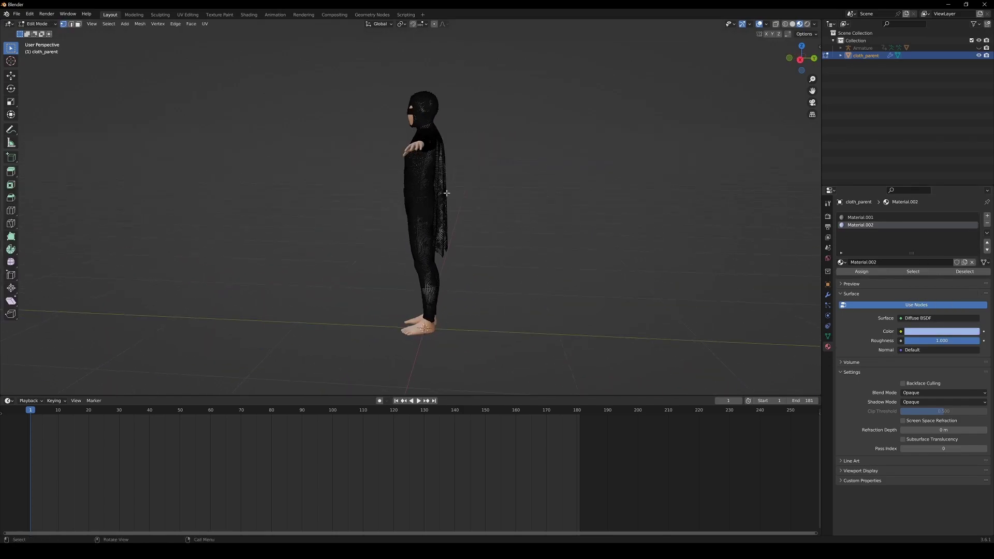
{"action": "key", "text": "l"}
{"action": "key", "text": "l"}
{"action": "middle_click_drag", "start_coordinate": [433, 106], "coordinate": [493, 116]}
{"action": "key", "text": "l"}
{"action": "key", "text": "l"}
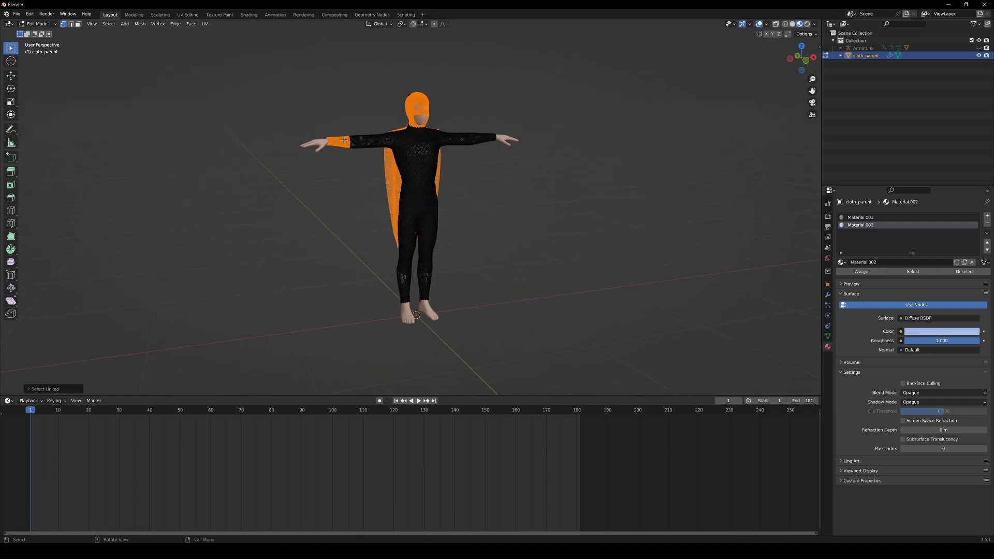
{"action": "key", "text": "l"}
Add the trunks and both boots to the selection, assign the light blue material to it, and return to Object Mode.
{"action": "key", "text": "l"}
{"action": "key", "text": "l"}
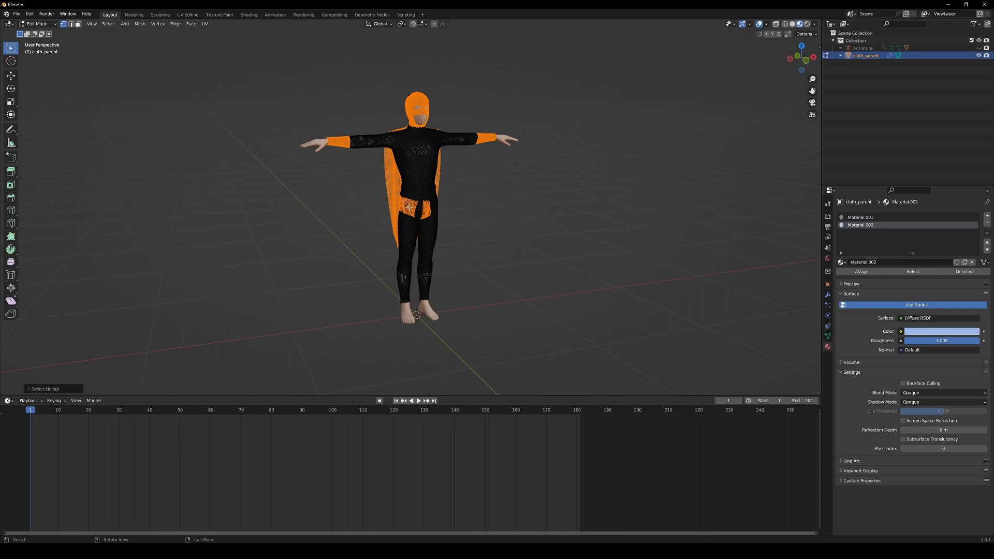
{"action": "key", "text": "l"}
{"action": "key", "text": "l"}
{"action": "middle_click_drag", "start_coordinate": [438, 206], "coordinate": [394, 179]}
{"action": "key", "text": "l"}
{"action": "key", "text": "l"}
{"action": "middle_click_drag", "start_coordinate": [425, 290], "coordinate": [248, 271]}
{"action": "key", "text": "l"}
{"action": "key", "text": "l"}
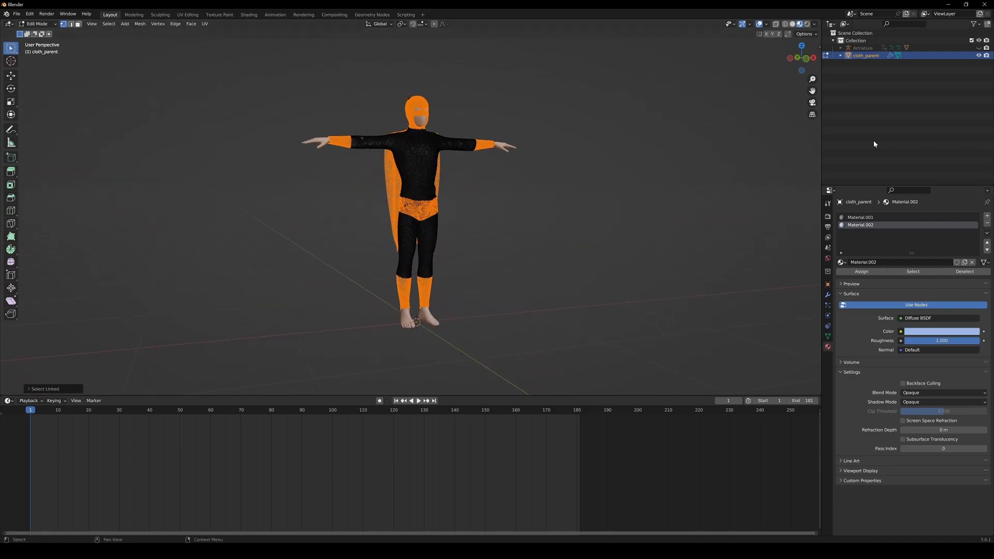
{"action": "left_click", "coordinate": [862, 271]}
{"action": "key", "text": "alt+a"}
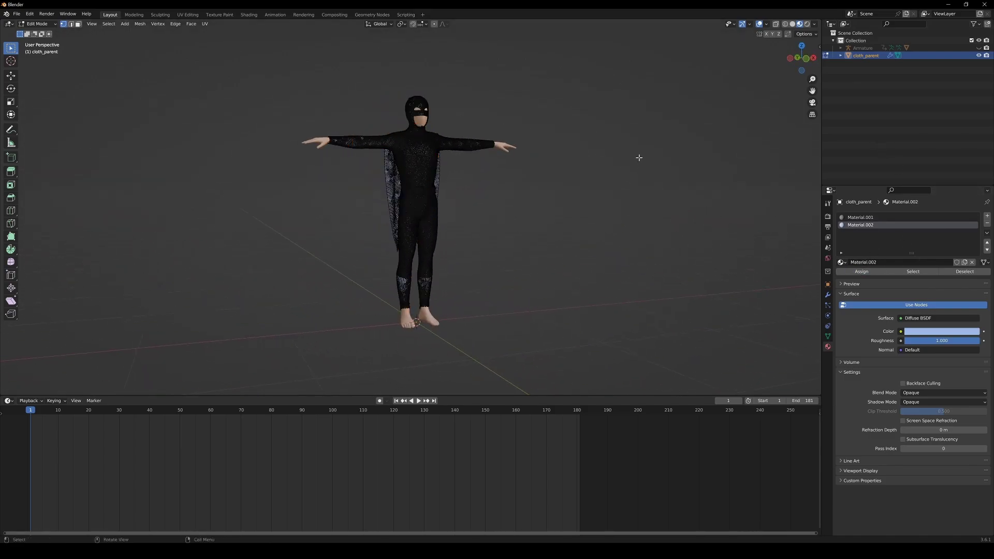
{"action": "key", "text": "Tab"}
Play the cloth animation to check the suit and cape from different angles, and return to frame 1.
{"action": "middle_click_drag", "start_coordinate": [634, 153], "coordinate": [575, 169]}
{"action": "key", "text": "space"}
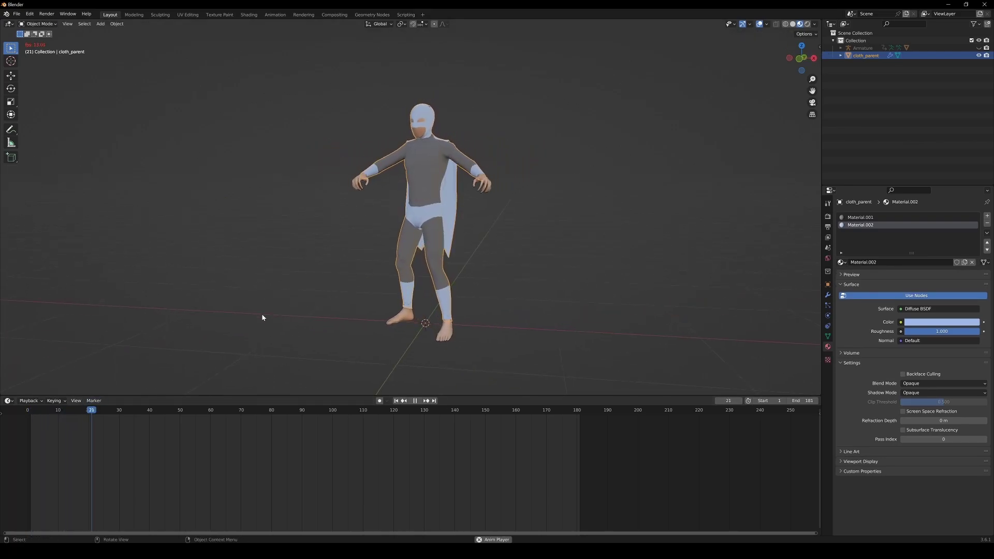
{"action": "left_click", "coordinate": [234, 336]}
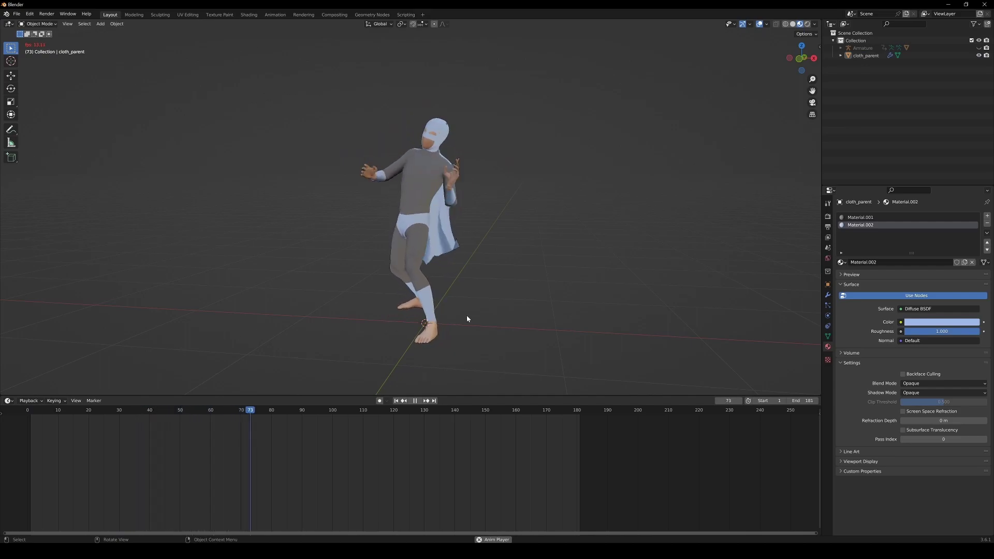
{"action": "middle_click_drag", "start_coordinate": [465, 317], "coordinate": [524, 318]}
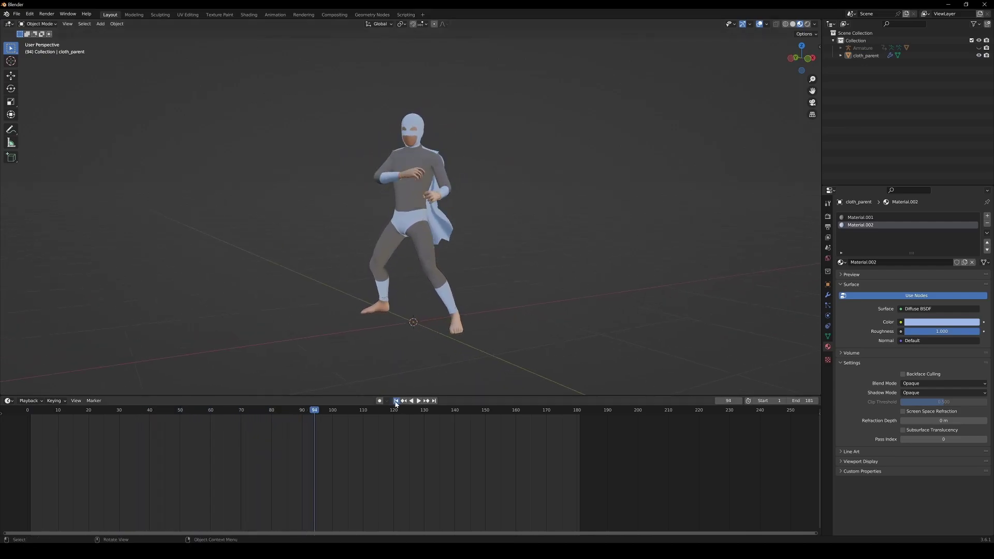
{"action": "key", "text": "Escape"}
Add a Subdivision Surface modifier to the suit below its MeshSequenceCache.
{"action": "scroll", "coordinate": [426, 178], "scroll_direction": "up", "scroll_amount": 3}
{"action": "scroll", "coordinate": [425, 178], "scroll_direction": "up", "scroll_amount": 3}
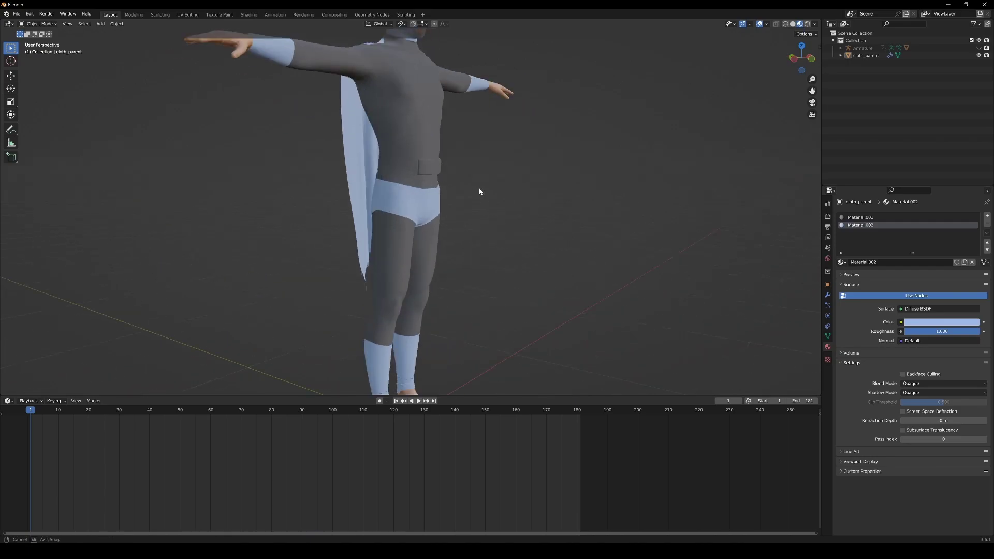
{"action": "left_click", "coordinate": [427, 200]}
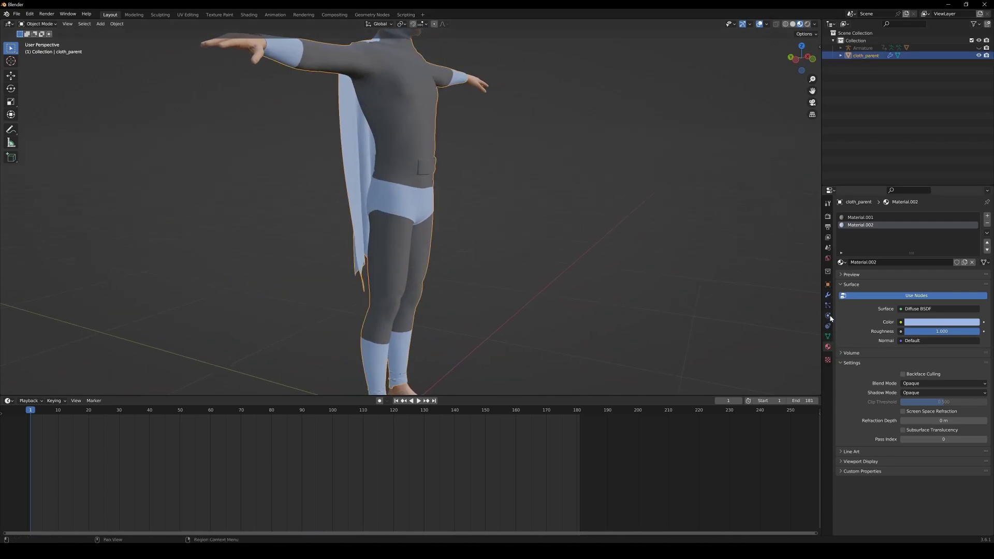
{"action": "left_click", "coordinate": [826, 295]}
{"action": "left_click", "coordinate": [840, 228]}
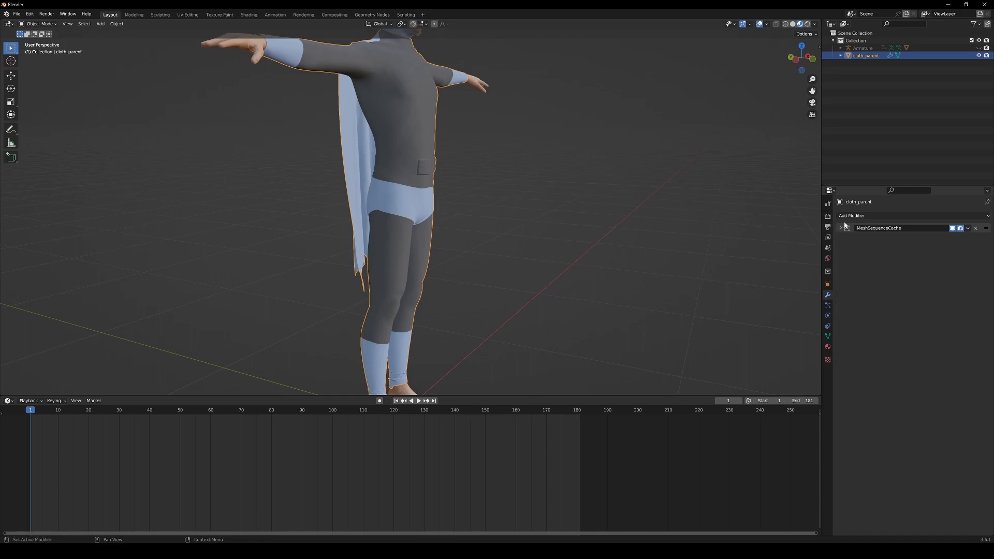
{"action": "left_click", "coordinate": [850, 216]}
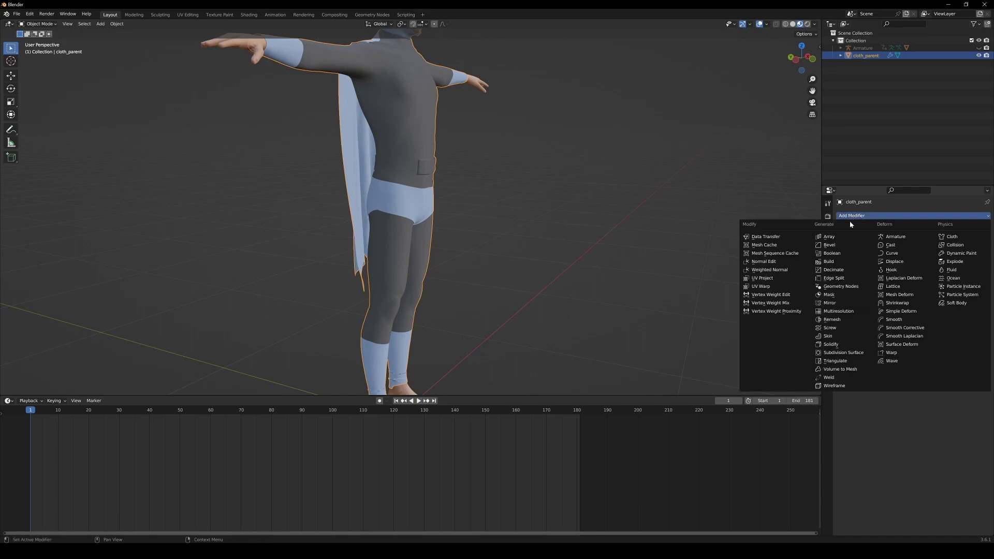
{"action": "left_click", "coordinate": [847, 353]}
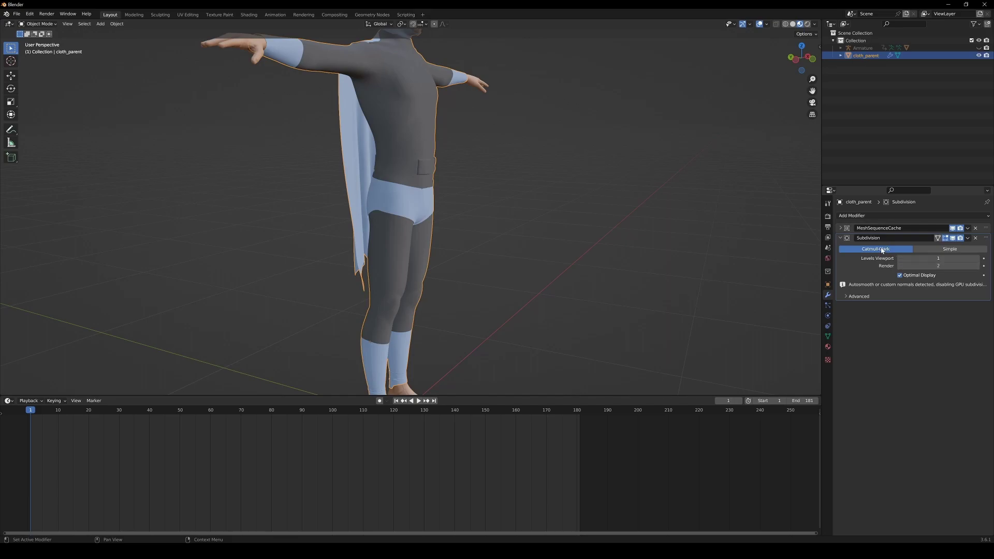
{"action": "left_click", "coordinate": [840, 238]}
Add a Solidify modifier to the suit and check the cloth thickness around the cowl.
{"action": "left_click", "coordinate": [862, 216]}
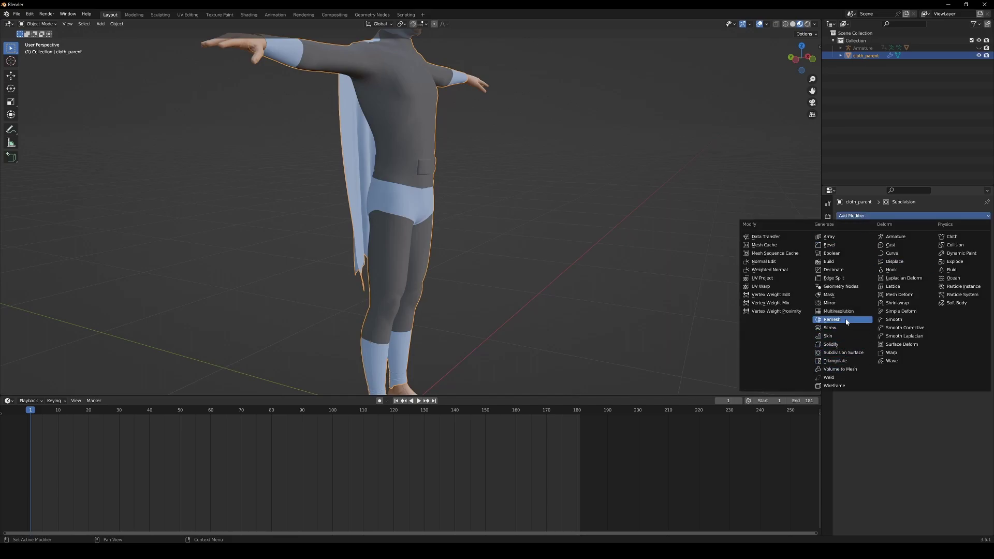
{"action": "left_click", "coordinate": [833, 345]}
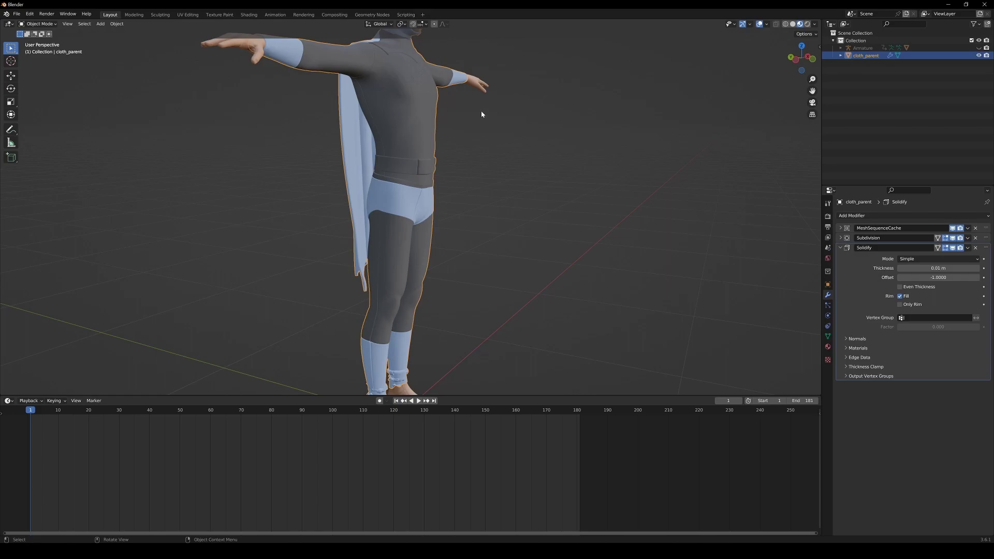
{"action": "middle_click_drag", "start_coordinate": [489, 121], "coordinate": [498, 150]}
{"action": "scroll", "coordinate": [463, 144], "scroll_direction": "up", "scroll_amount": 5}
{"action": "scroll", "coordinate": [463, 144], "scroll_direction": "up", "scroll_amount": 3}
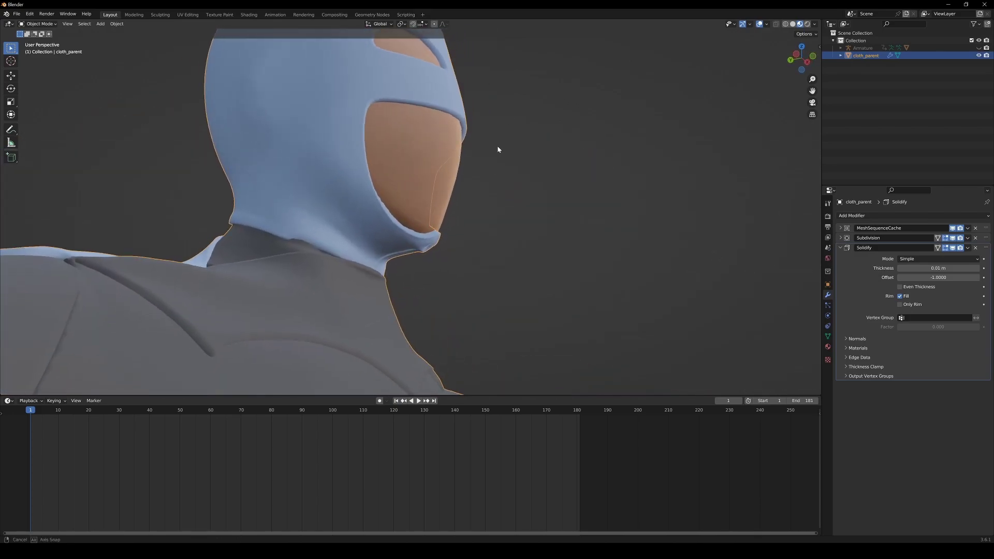
Set the Solidify thickness to 0.005 m and check the edges of the cowl's face opening.
{"action": "left_click", "coordinate": [931, 277]}
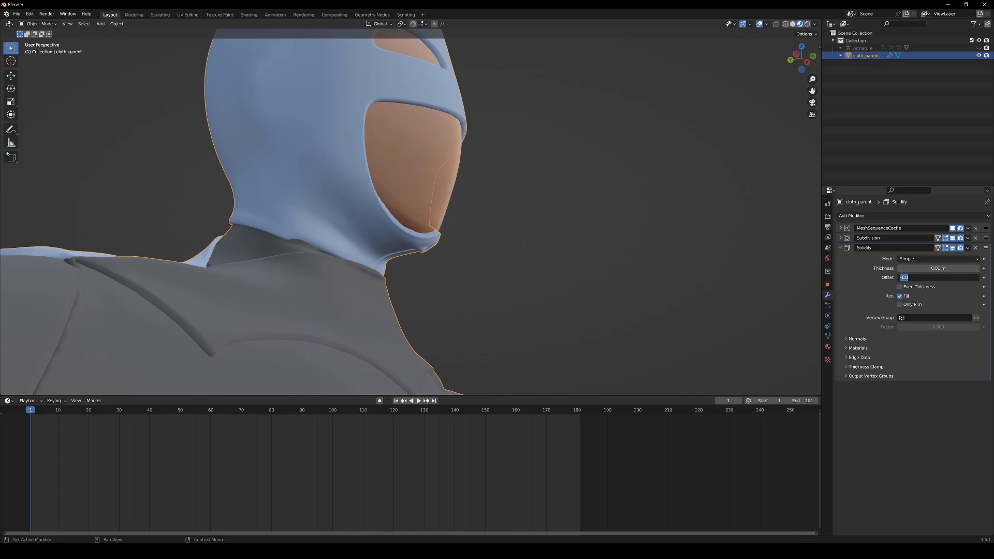
{"action": "left_click", "coordinate": [929, 269]}
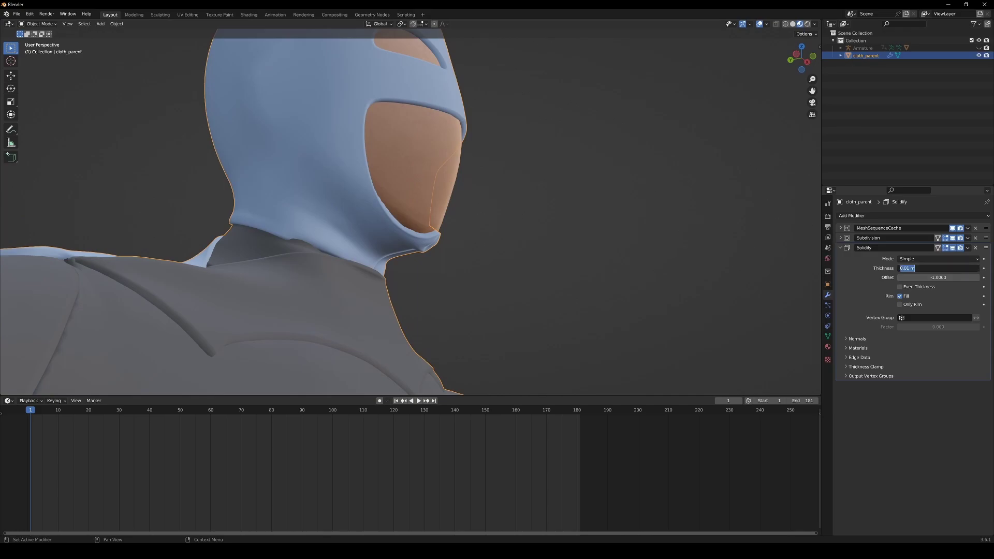
{"action": "left_click", "coordinate": [907, 268]}
{"action": "type", "text": "05"}
{"action": "key", "text": "Return"}
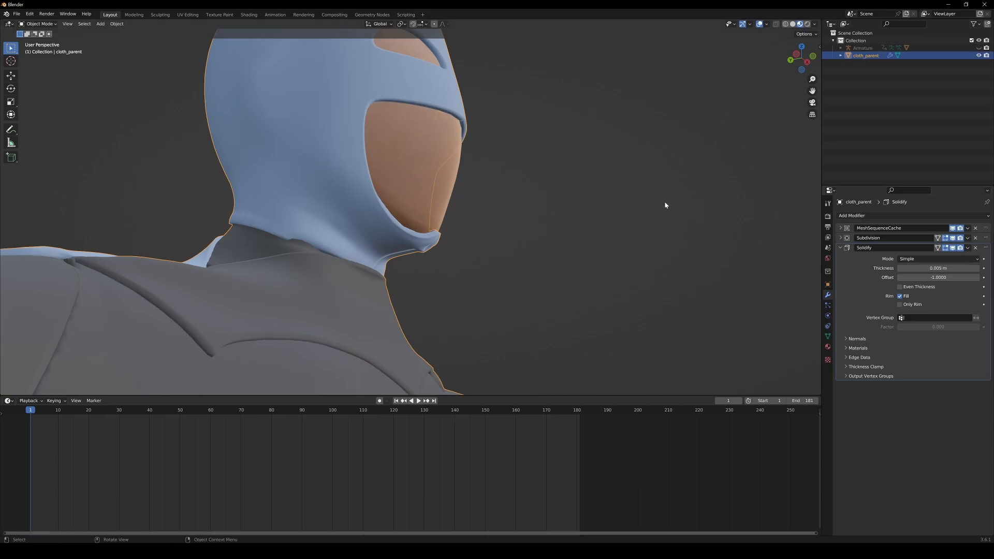
{"action": "left_click", "coordinate": [603, 185]}
{"action": "middle_click_drag", "start_coordinate": [570, 167], "coordinate": [455, 208]}
Set the Solidify thickness to 0.0025 m and check the cowl, neck and chest emblem.
{"action": "left_click", "coordinate": [927, 268]}
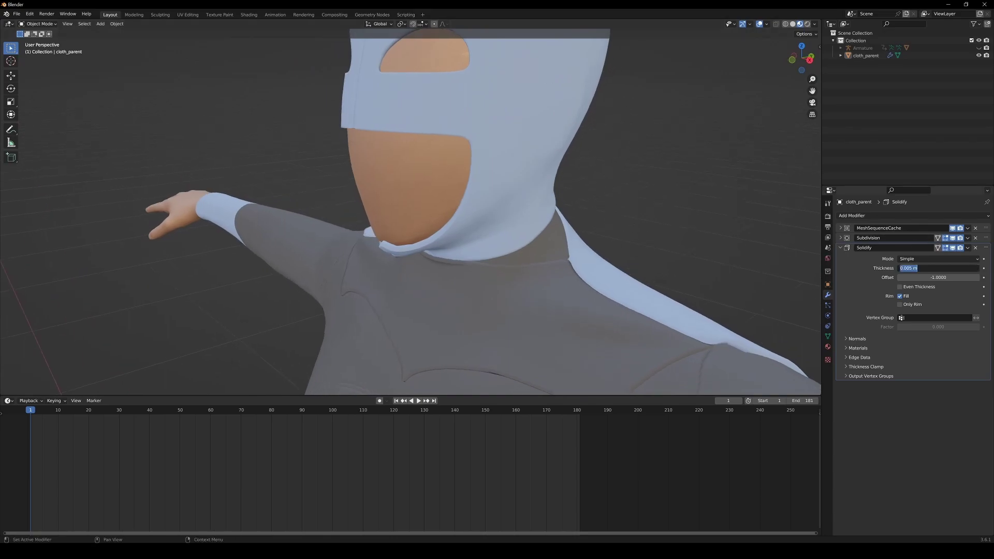
{"action": "left_click", "coordinate": [913, 268]}
{"action": "key", "text": "Return"}
{"action": "middle_click_drag", "start_coordinate": [628, 190], "coordinate": [667, 250]}
{"action": "scroll", "coordinate": [666, 250], "scroll_direction": "down", "scroll_amount": 7}
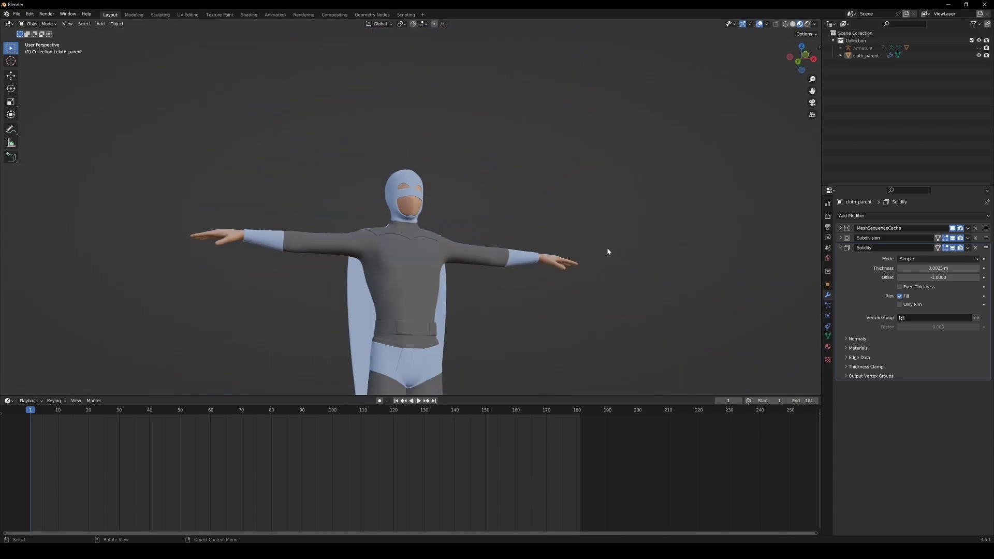
{"action": "scroll", "coordinate": [481, 282], "scroll_direction": "up", "scroll_amount": 6}
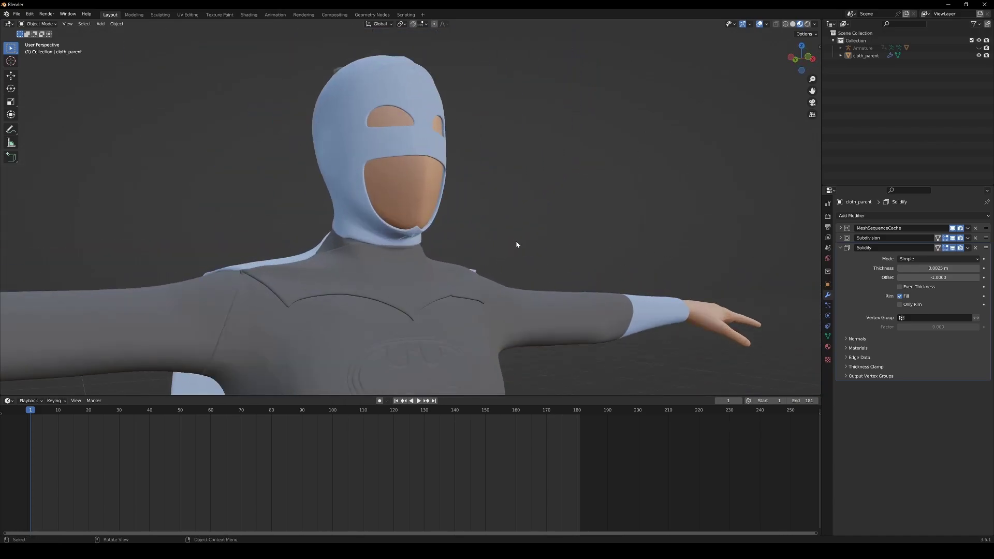
{"action": "middle_click_drag", "start_coordinate": [551, 231], "coordinate": [526, 92], "text": "shift"}
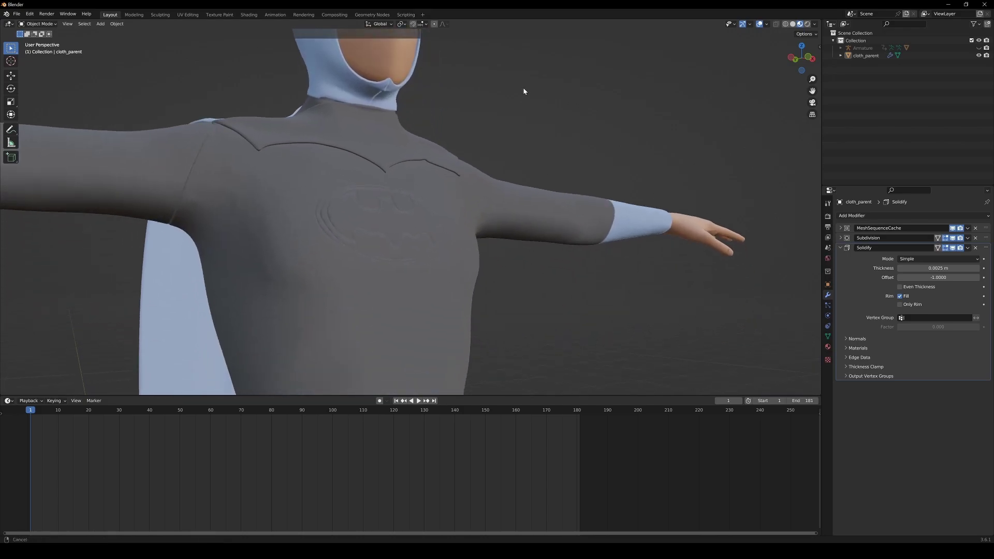
Select all linked faces of the bat emblem on the suit's chest in Edit Mode, with the suit's material settings open.
{"action": "left_click", "coordinate": [443, 223]}
{"action": "left_click", "coordinate": [828, 346]}
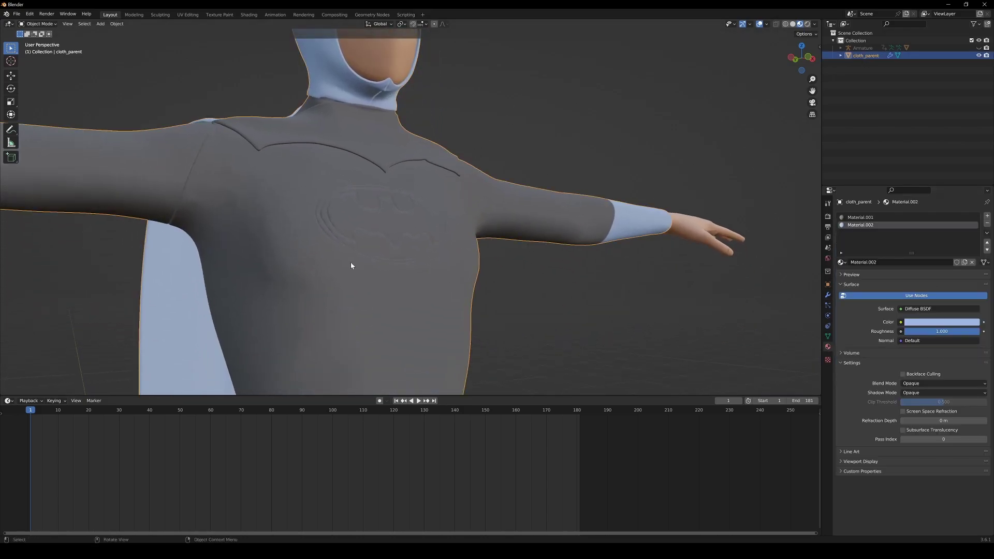
{"action": "key", "text": "Tab"}
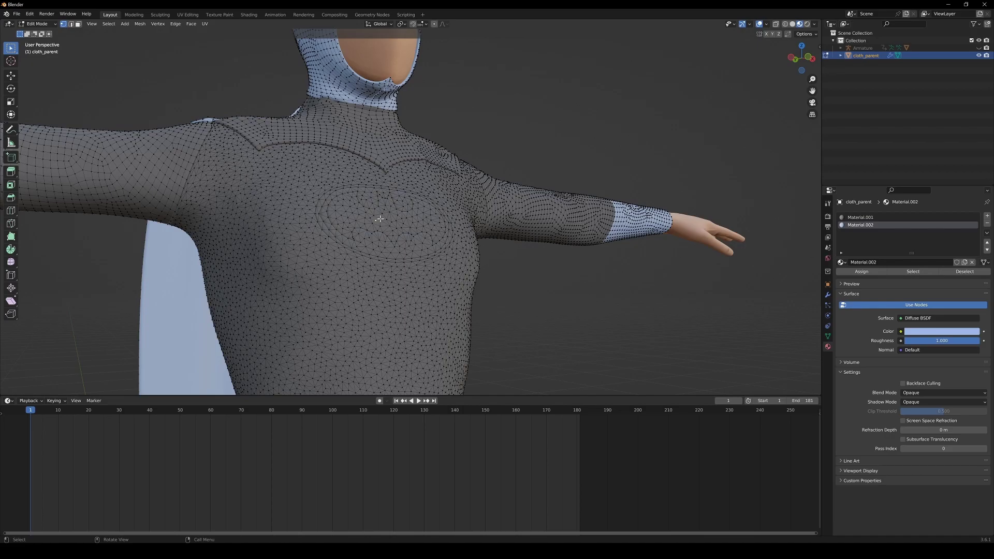
{"action": "key", "text": "ctrl+l"}
{"action": "key", "text": "l"}
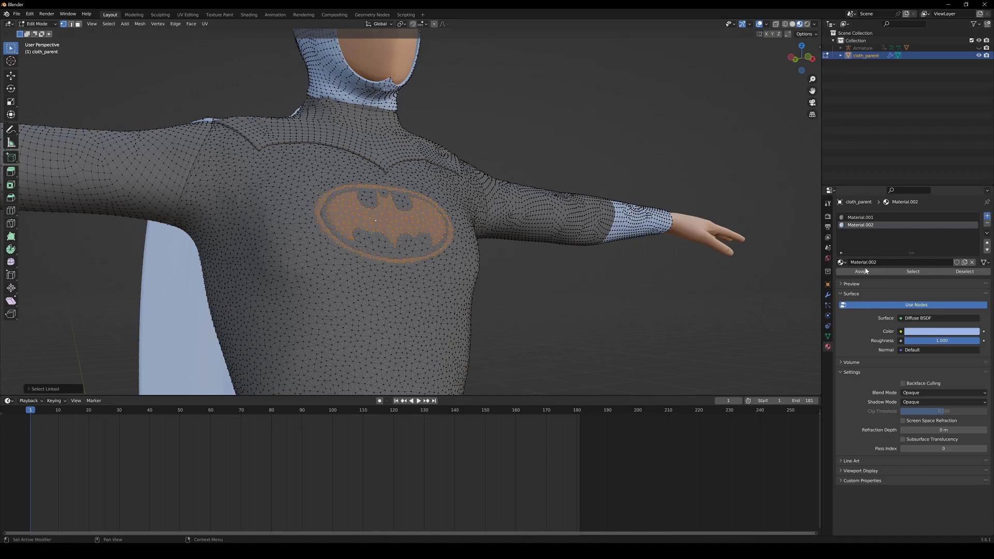
Add a third material to the suit and set its surface shader to Diffuse BSDF.
{"action": "left_click", "coordinate": [988, 216]}
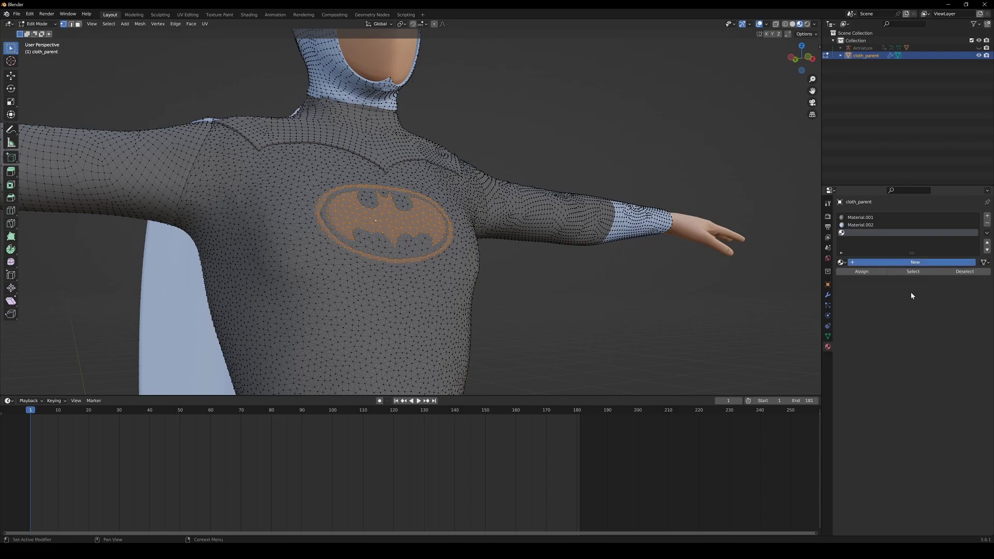
{"action": "left_click", "coordinate": [914, 262]}
{"action": "left_click", "coordinate": [927, 318]}
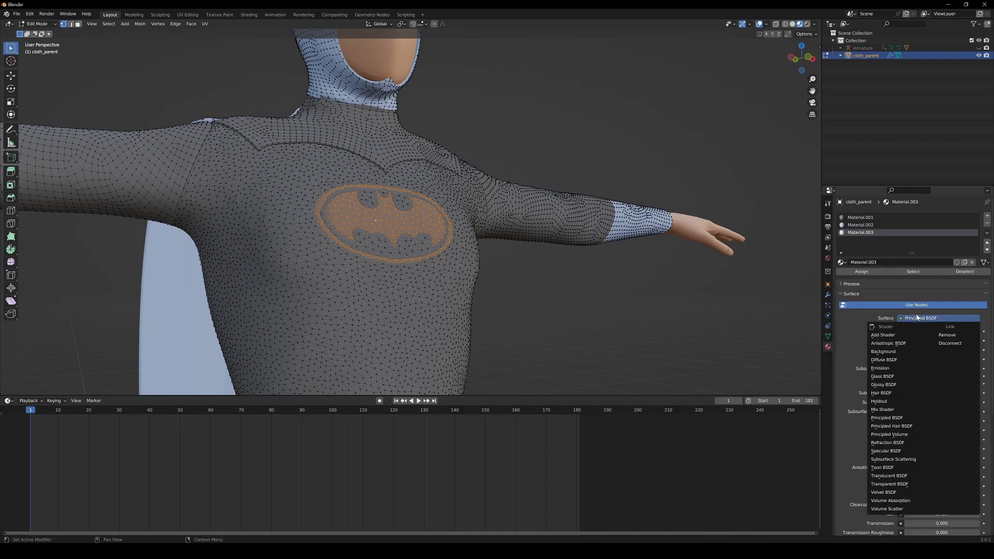
{"action": "left_click", "coordinate": [885, 359]}
Set the new material's color to yellow-orange, assign it to the bat emblem and deselect the mesh.
{"action": "left_click", "coordinate": [934, 332]}
{"action": "left_click", "coordinate": [932, 264]}
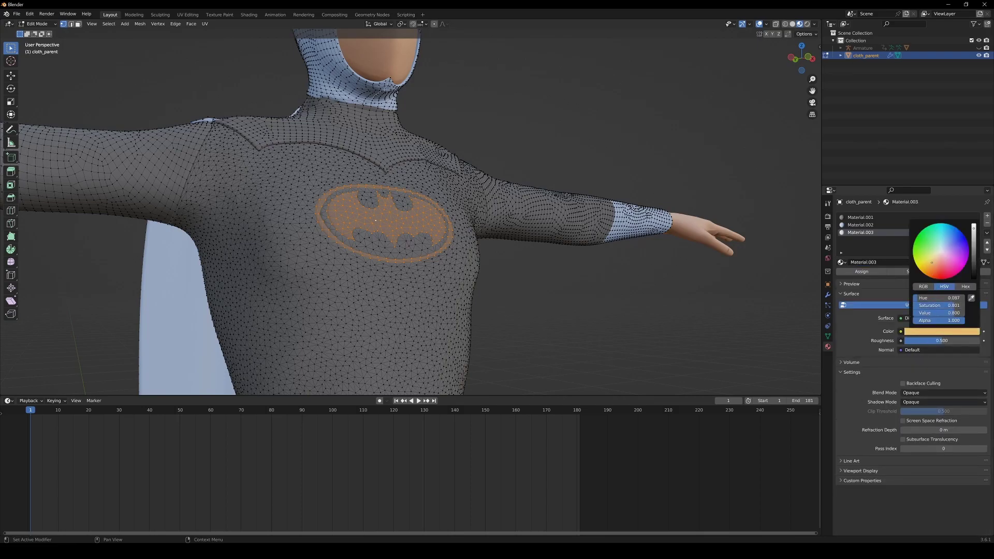
{"action": "left_click", "coordinate": [861, 272]}
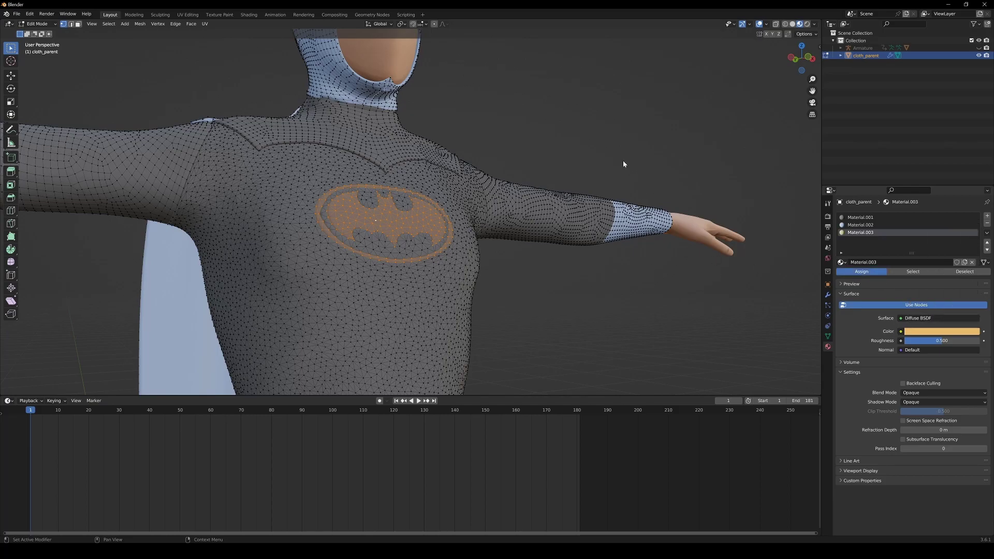
{"action": "key", "text": "alt+a"}
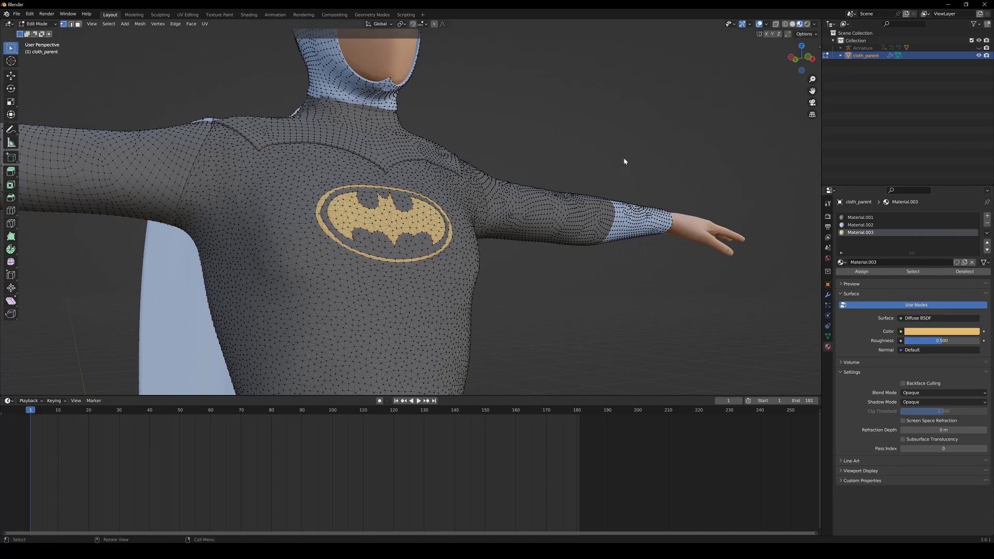
Return to Object Mode, frame the whole character and play the animation to review the finished suit in motion.
{"action": "key", "text": "Tab"}
{"action": "key", "text": "Home"}
{"action": "middle_click_drag", "start_coordinate": [600, 176], "coordinate": [542, 184]}
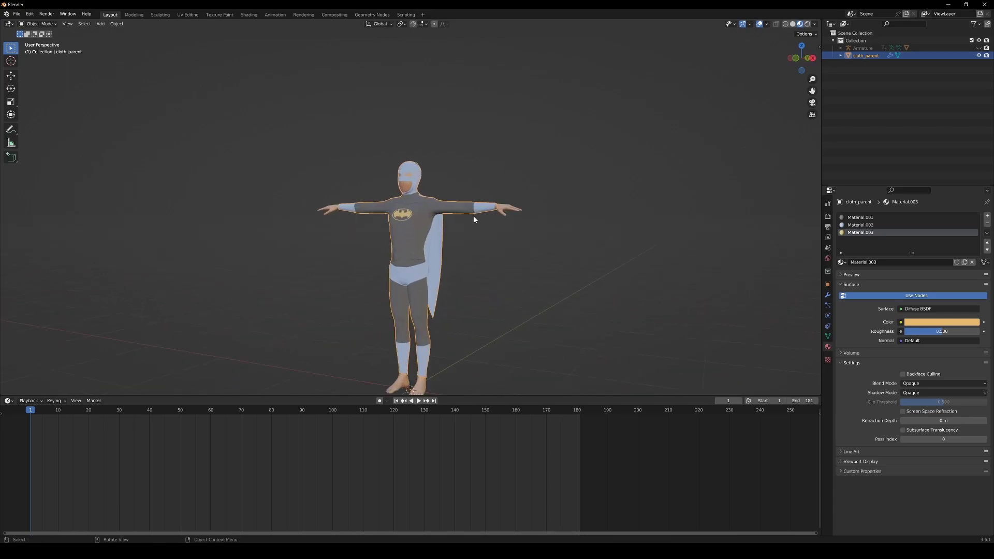
{"action": "middle_click_drag", "start_coordinate": [532, 259], "coordinate": [537, 204]}
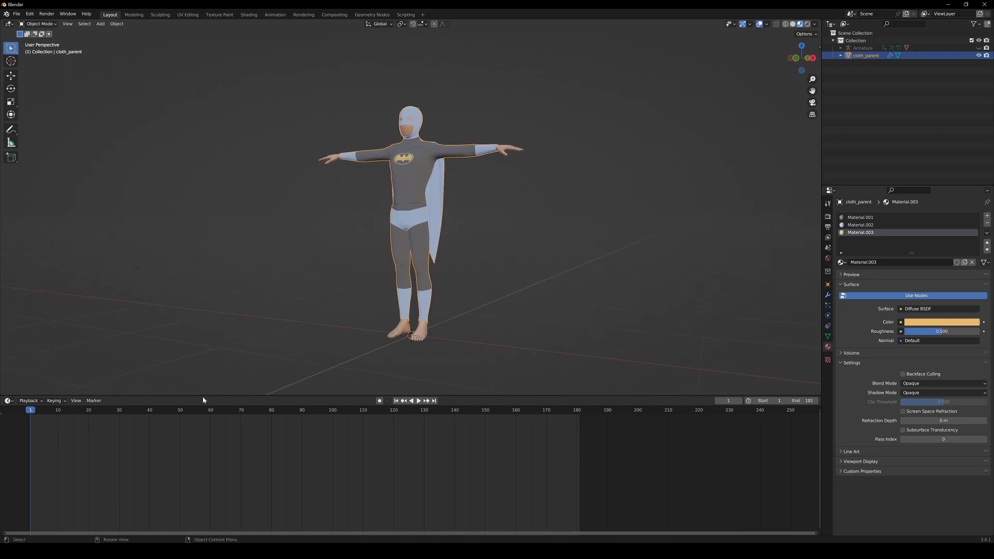
{"action": "left_click", "coordinate": [211, 411]}
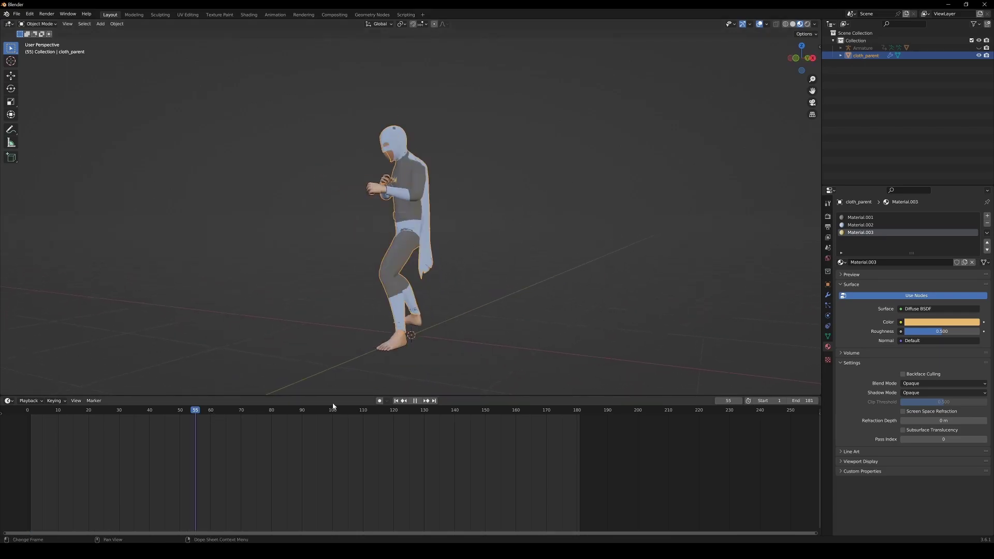
{"action": "key", "text": "space"}
{"action": "left_click", "coordinate": [413, 400]}
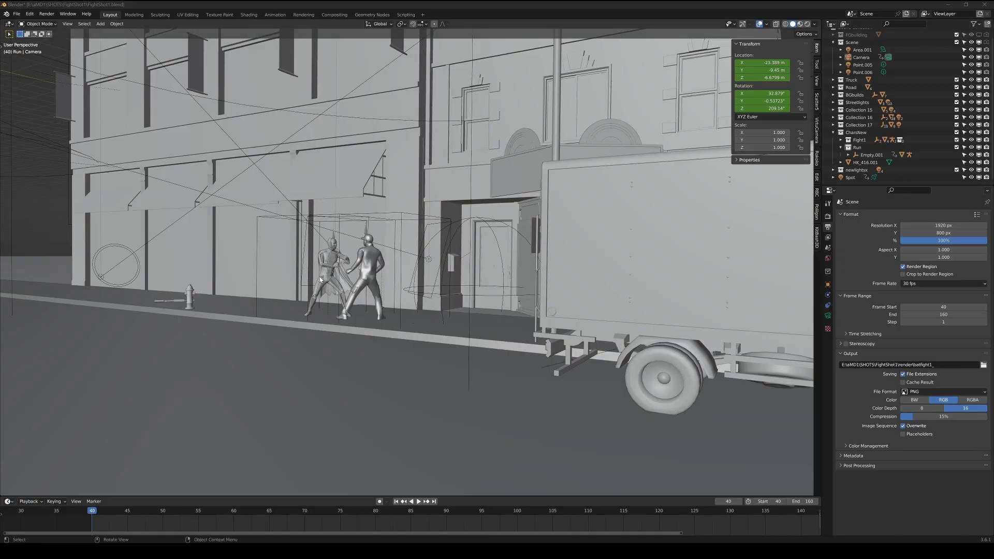
Show the street fight scene around the two fighters with its materials and lighting, and hide the viewport overlays.
{"action": "scroll", "coordinate": [334, 257], "scroll_direction": "up", "scroll_amount": 4}
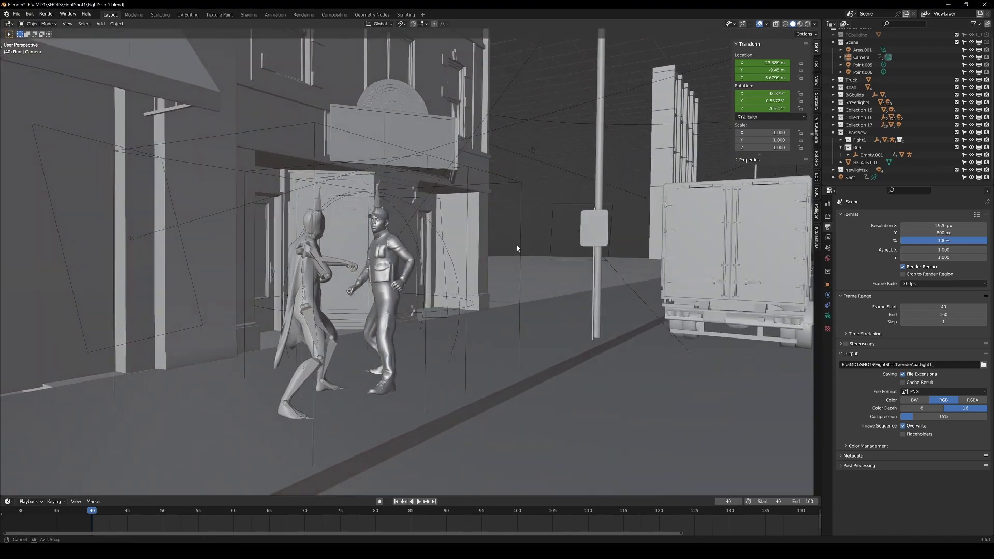
{"action": "scroll", "coordinate": [509, 241], "scroll_direction": "up", "scroll_amount": 2}
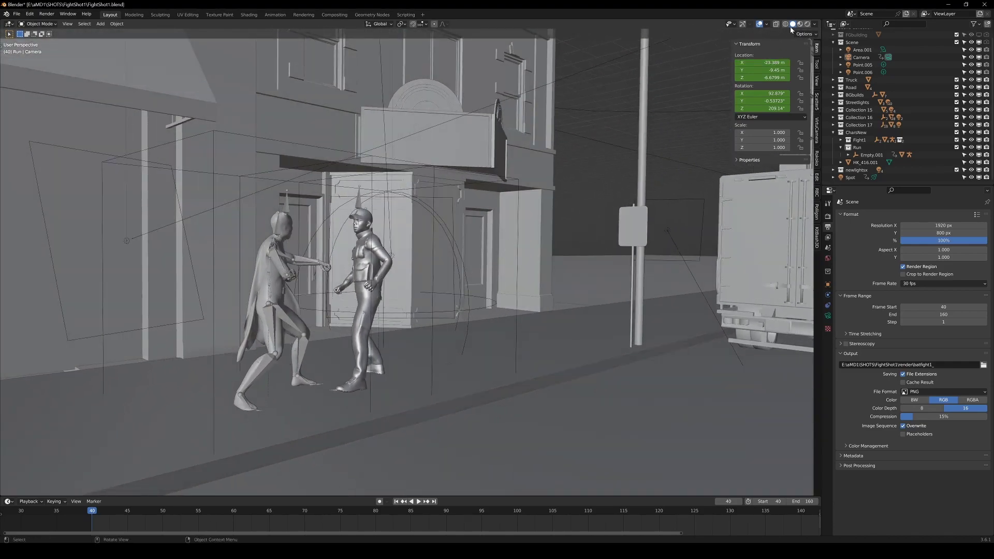
{"action": "left_click", "coordinate": [807, 24]}
{"action": "left_click", "coordinate": [759, 24]}
Look through the scene camera and play the fight animation from frame 40.
{"action": "middle_click_drag", "start_coordinate": [543, 203], "coordinate": [450, 209]}
{"action": "key", "text": "KP_0"}
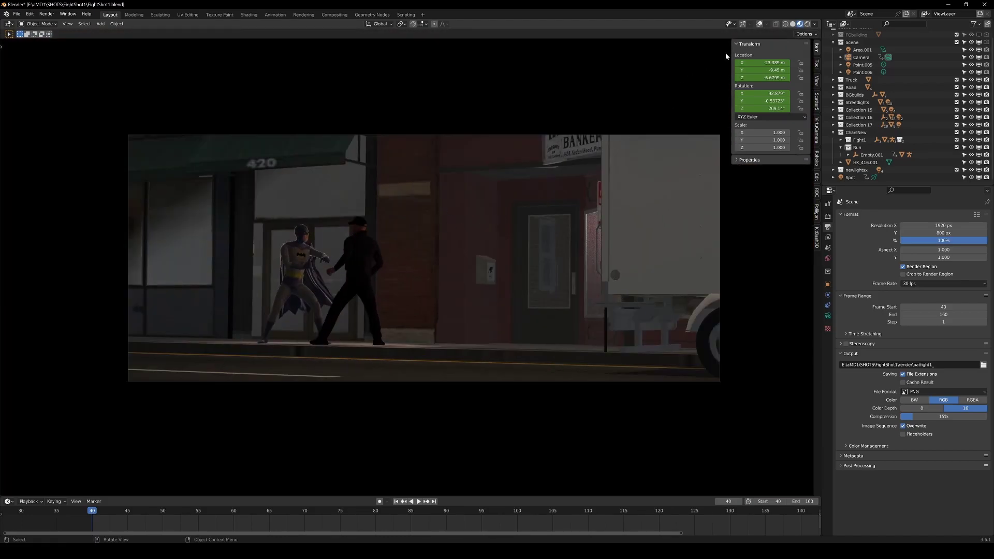
{"action": "left_click", "coordinate": [419, 502]}
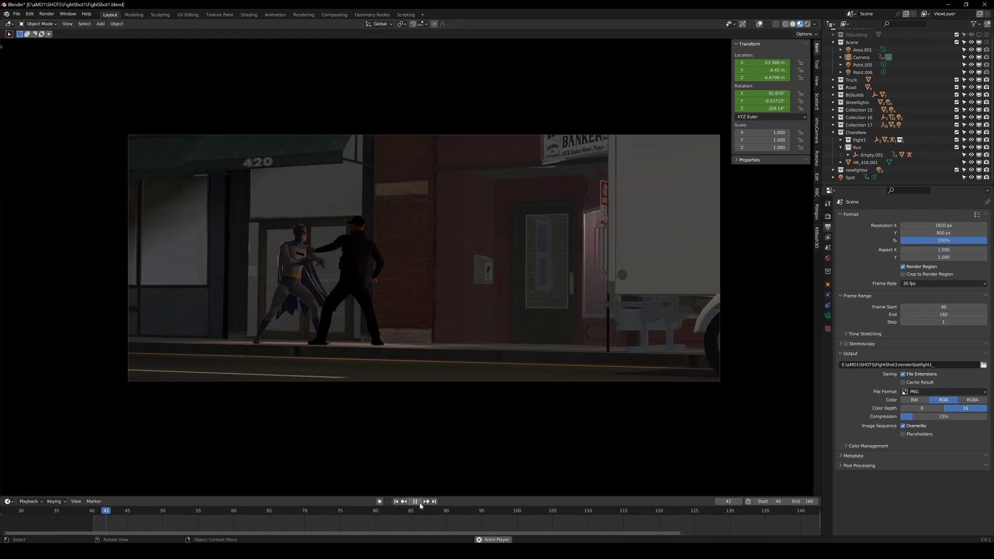